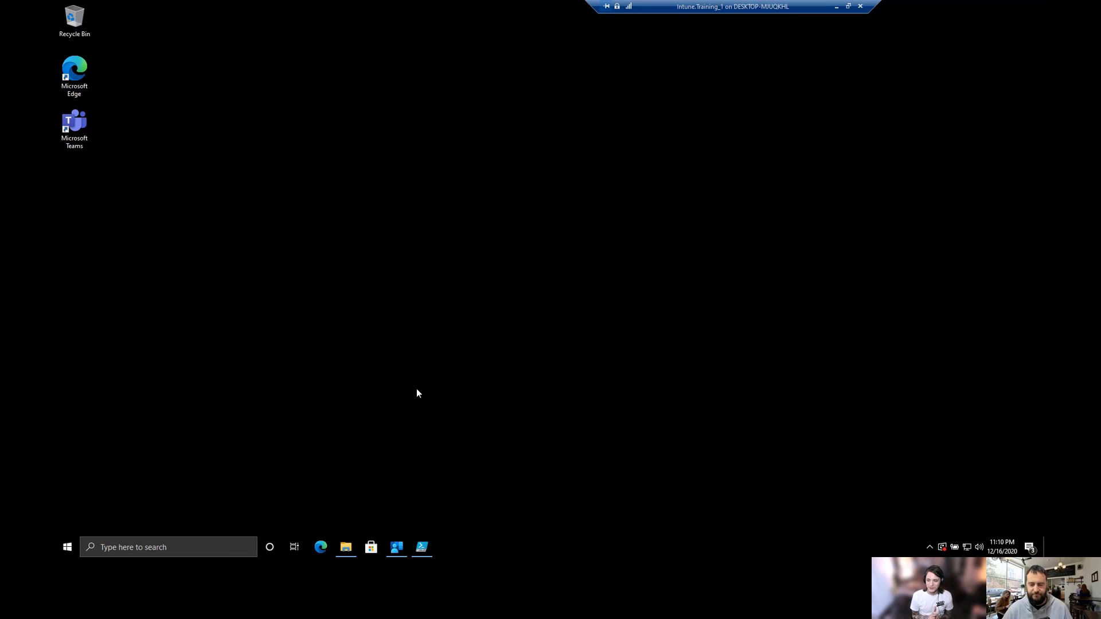
Restore Company Portal, view the CMTrace app's details, then show the full Apps catalogue
{"action": "left_click", "coordinate": [397, 548]}
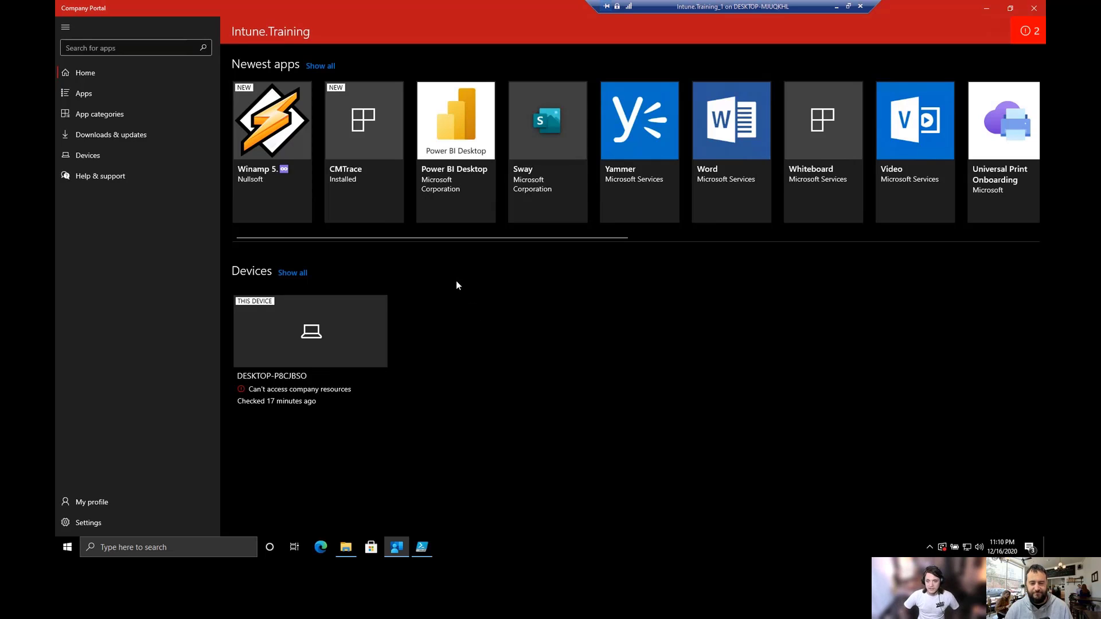
{"action": "left_click", "coordinate": [365, 155]}
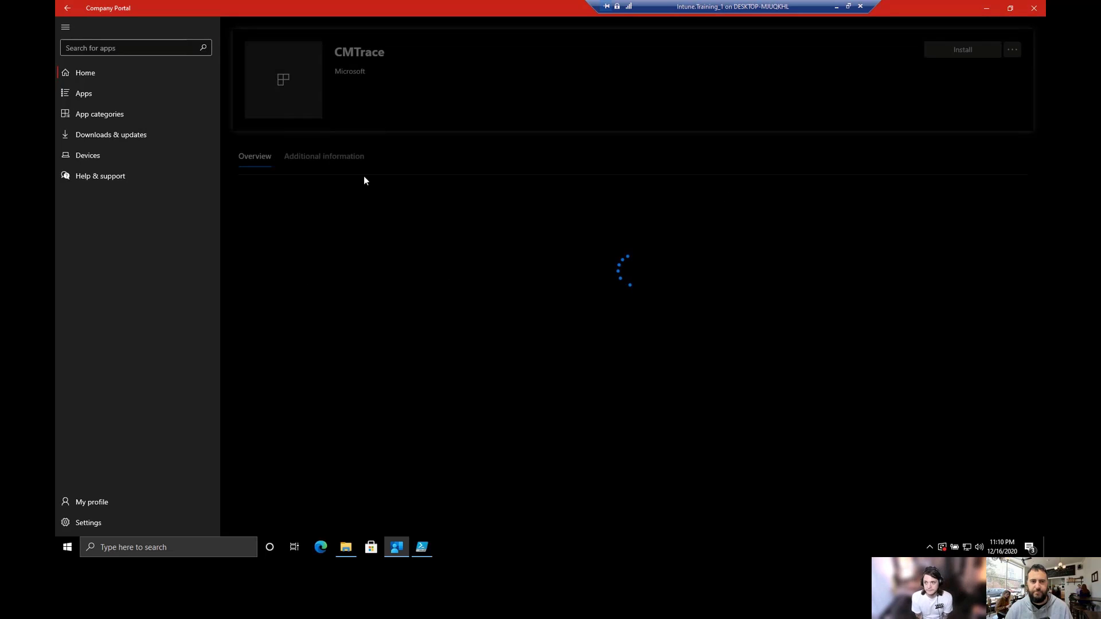
{"action": "left_click", "coordinate": [106, 90]}
Browse File Explorer to C:\ProgramData\Intune.Training and launch CMTrace from there
{"action": "left_click", "coordinate": [346, 547]}
{"action": "left_click", "coordinate": [323, 363]}
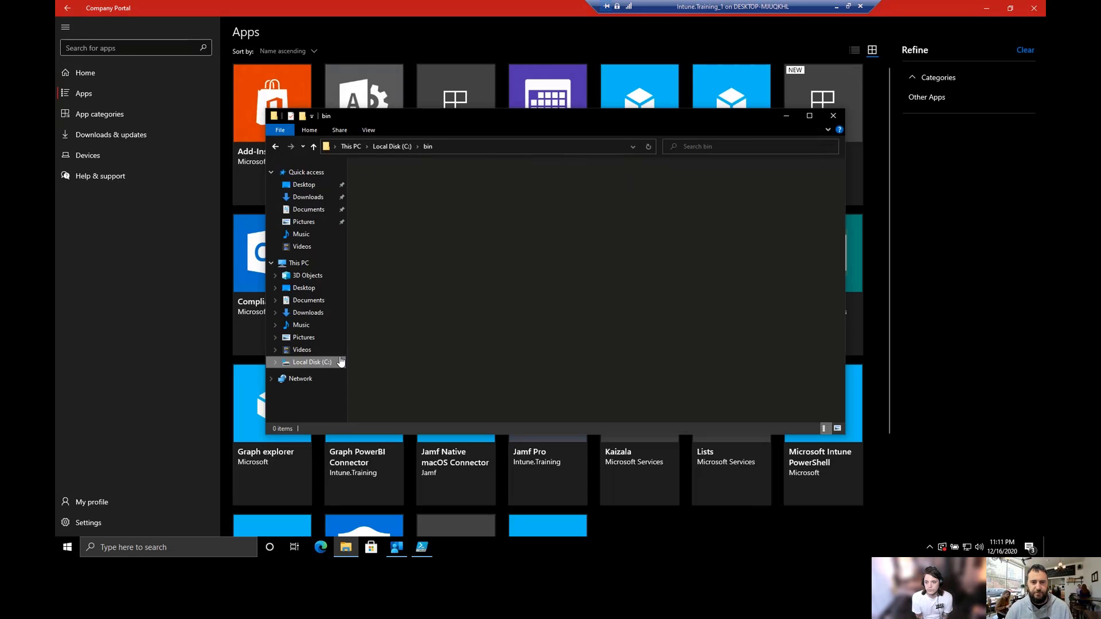
{"action": "left_click", "coordinate": [447, 148]}
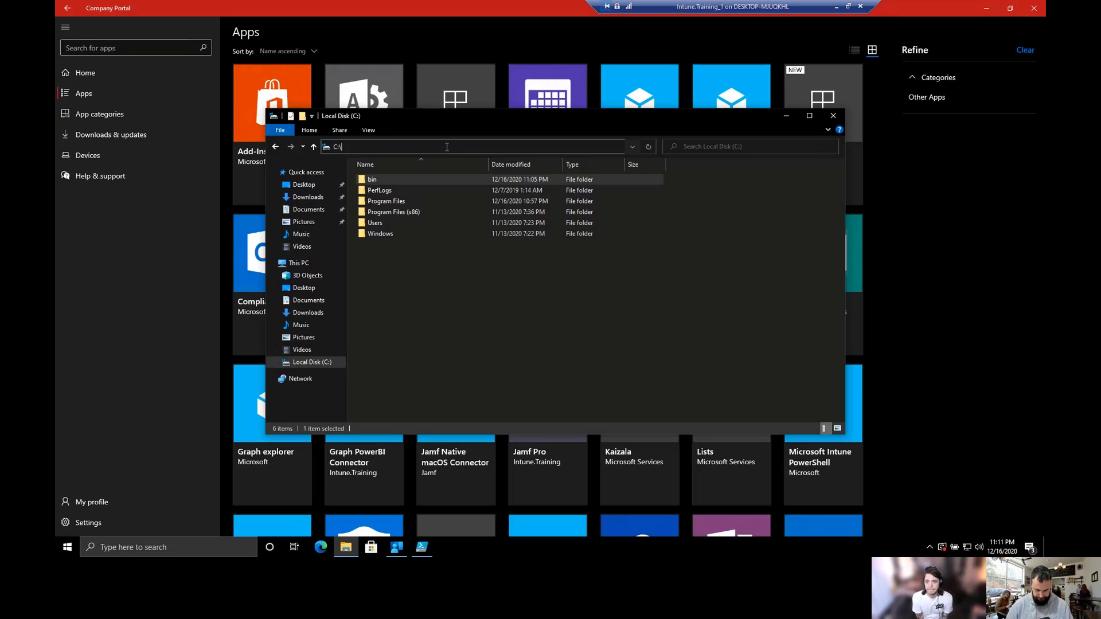
{"action": "type", "text": "programdata"}
{"action": "key", "text": "Return"}
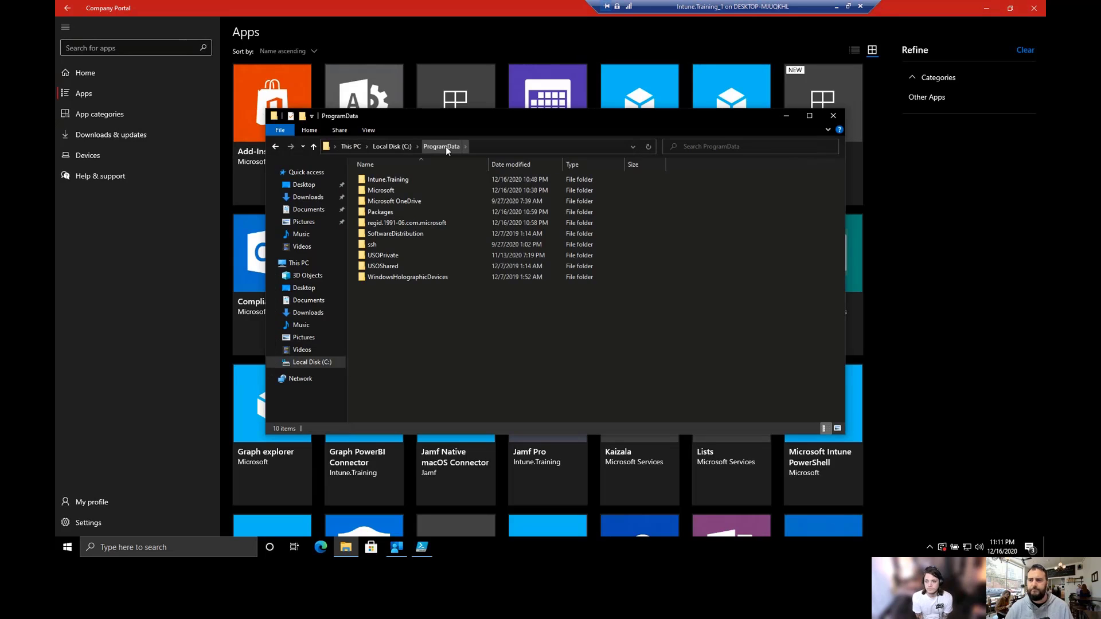
{"action": "double_click", "coordinate": [404, 180]}
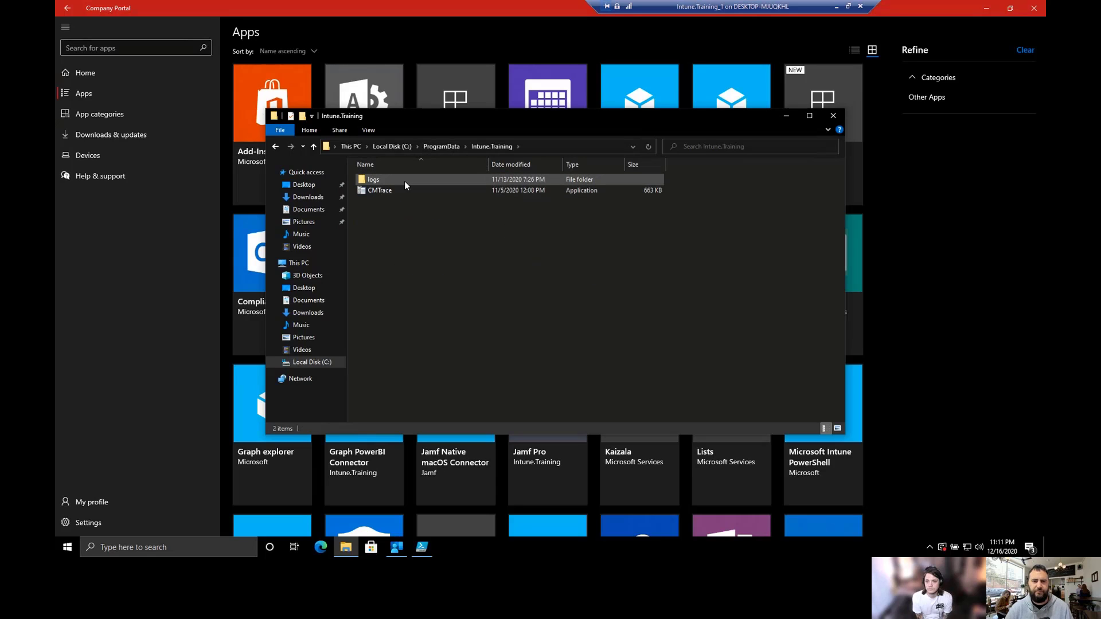
{"action": "double_click", "coordinate": [397, 192]}
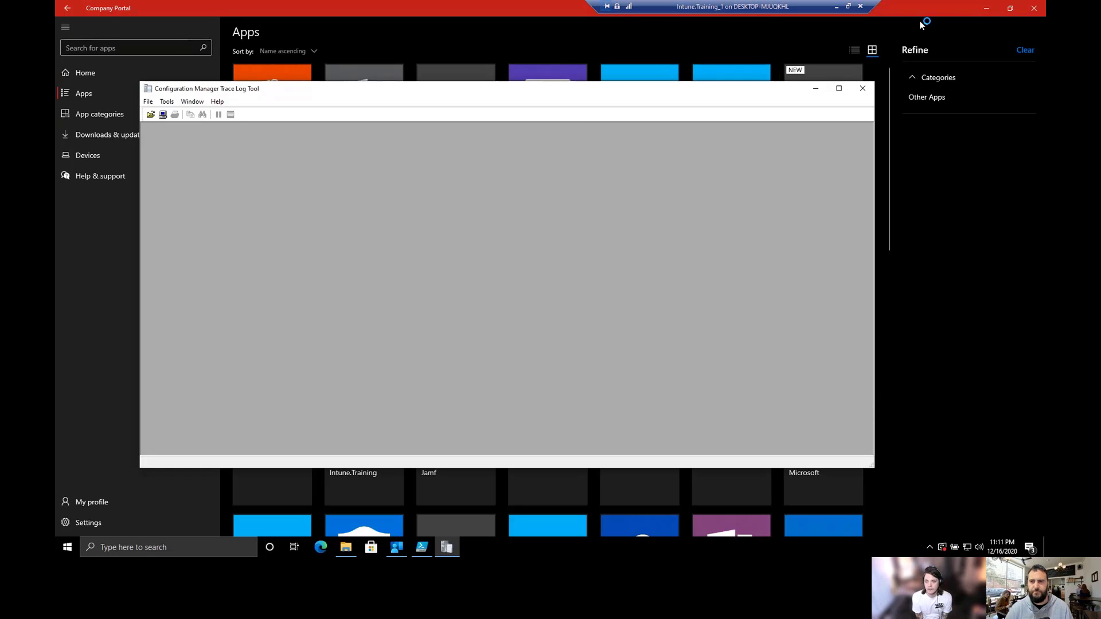
Return Company Portal to Home and snap the CMTrace window to the left half
{"action": "left_click", "coordinate": [517, 39]}
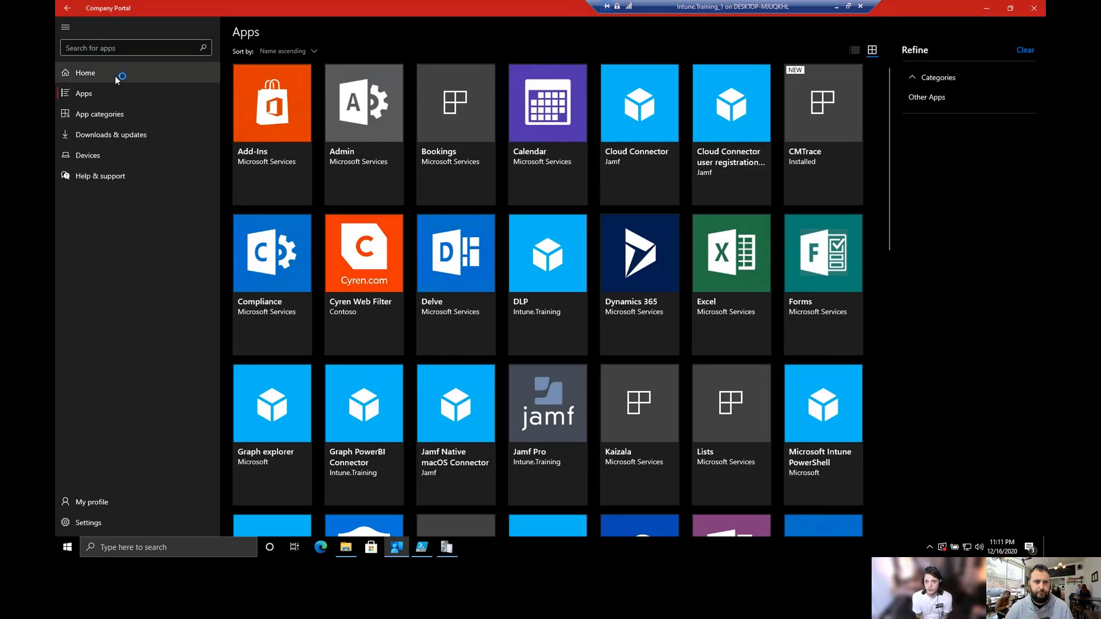
{"action": "left_click", "coordinate": [84, 73]}
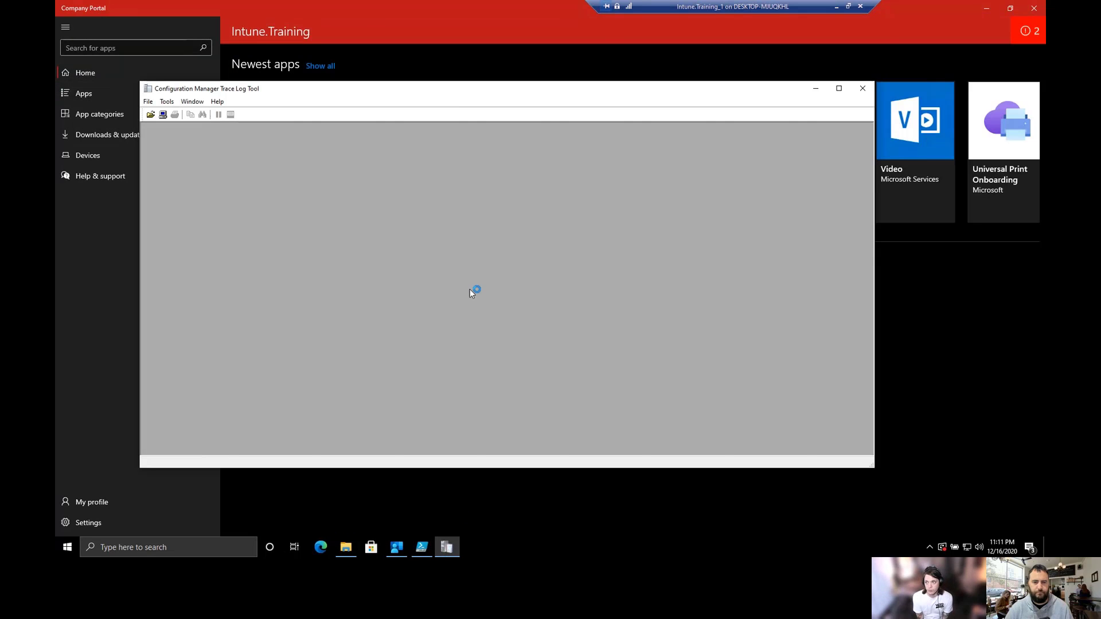
{"action": "left_click_drag", "start_coordinate": [286, 91], "coordinate": [261, 105]}
{"action": "key", "text": "super+Left"}
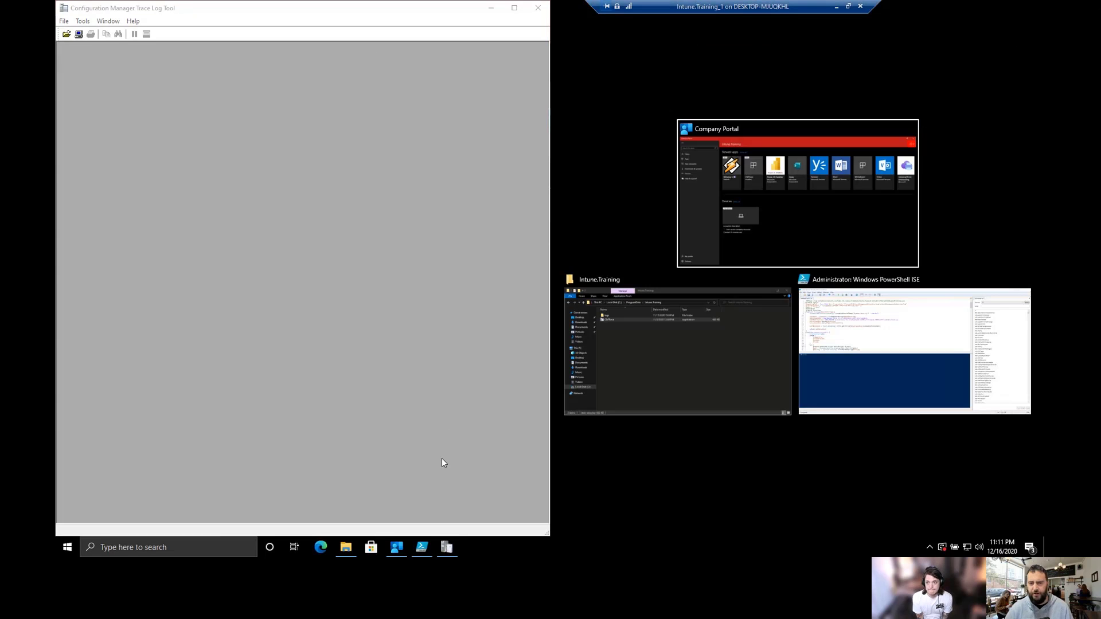
{"action": "left_click", "coordinate": [452, 516]}
Launch a second CMTrace from Intune.Training and snap it to the right half
{"action": "right_click", "coordinate": [447, 547]}
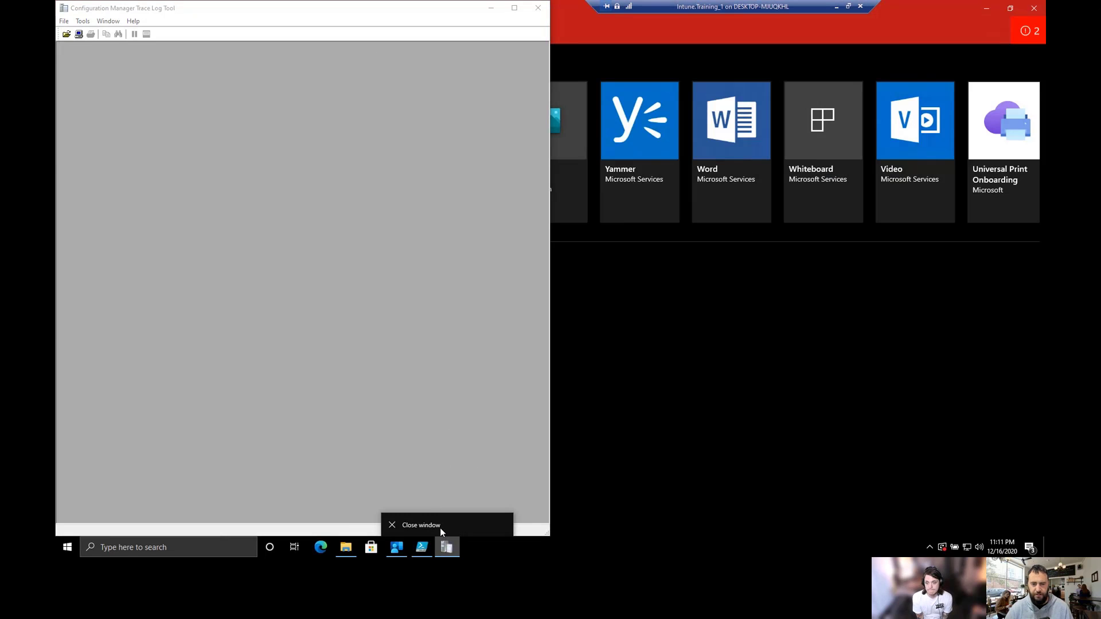
{"action": "left_click", "coordinate": [420, 459]}
{"action": "left_click", "coordinate": [346, 547]}
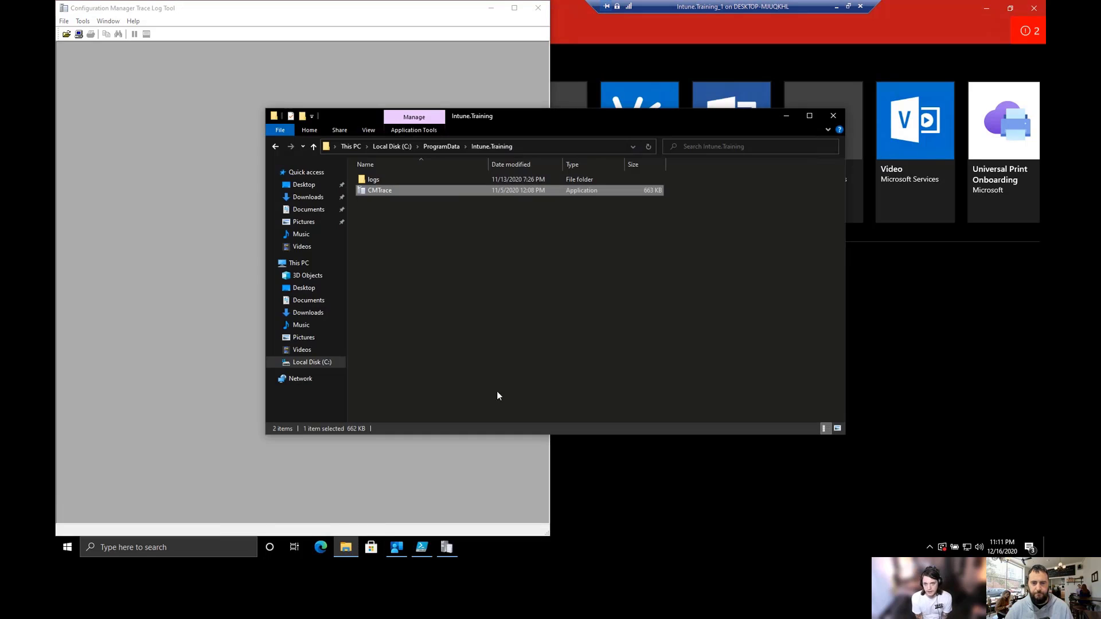
{"action": "double_click", "coordinate": [410, 191]}
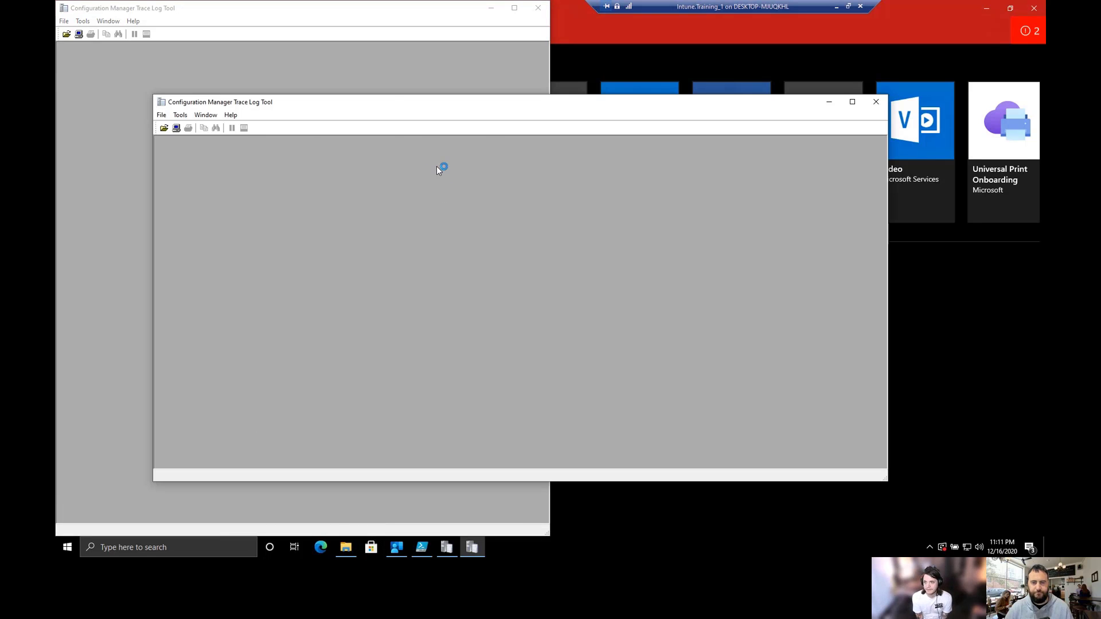
{"action": "key", "text": "super+Right"}
{"action": "key", "text": "Escape"}
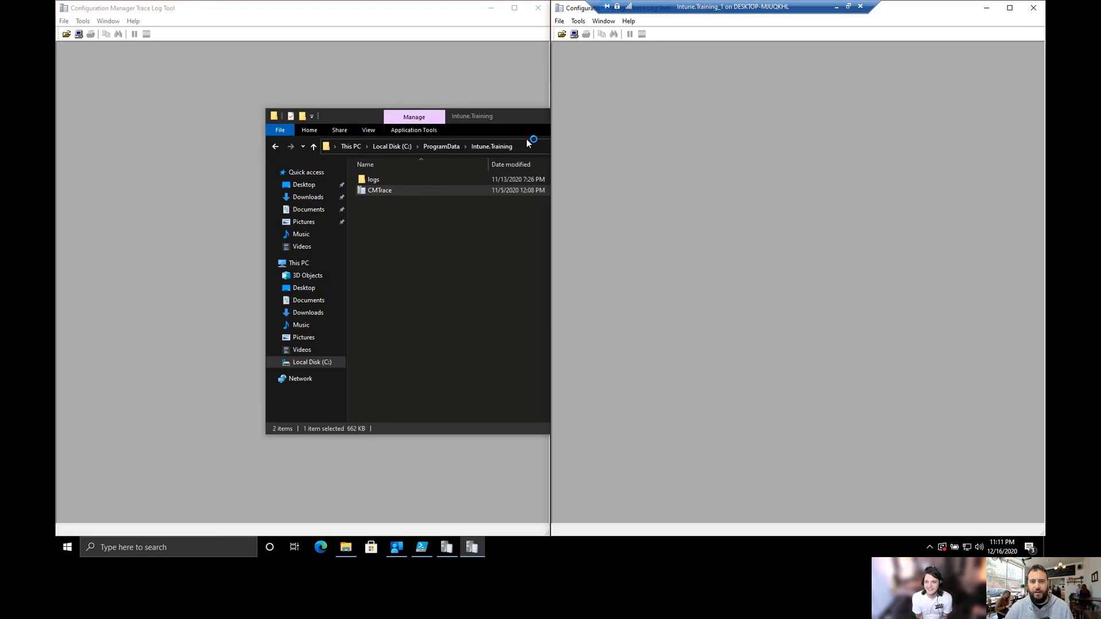
{"action": "left_click_drag", "start_coordinate": [518, 122], "coordinate": [502, 254]}
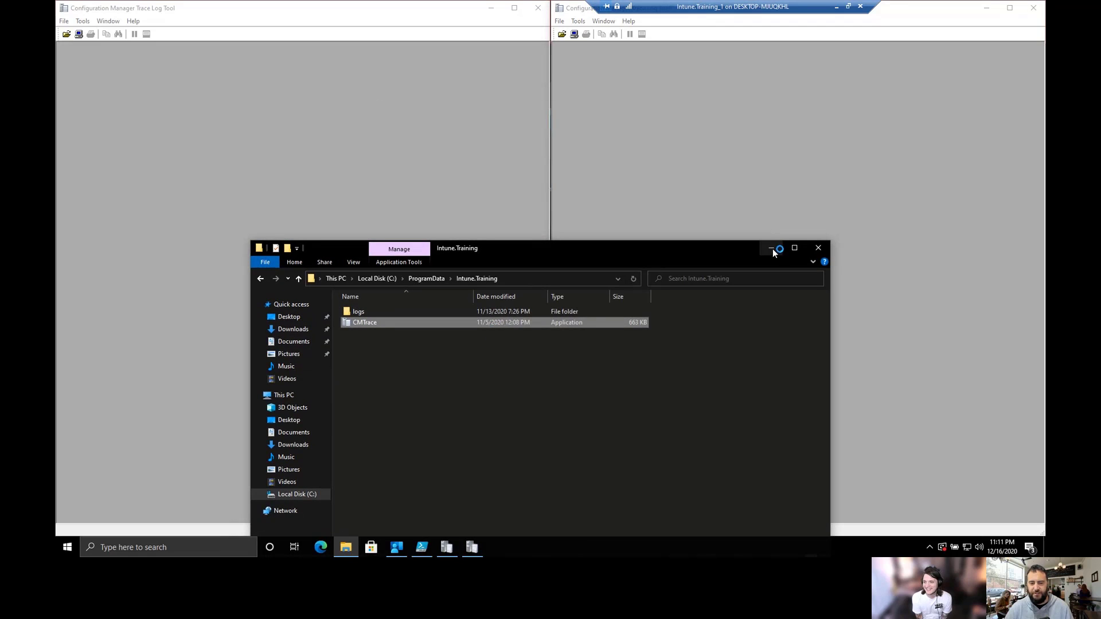
{"action": "left_click_drag", "start_coordinate": [708, 250], "coordinate": [738, 168]}
Choose File > Open in the left CMTrace window
{"action": "left_click", "coordinate": [295, 14]}
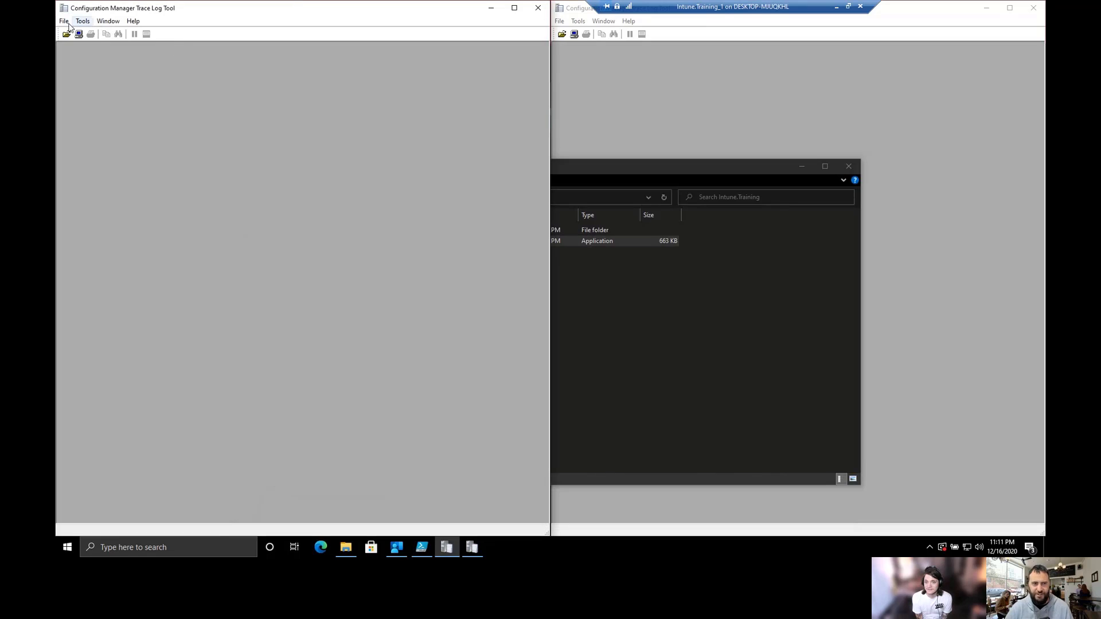
{"action": "left_click", "coordinate": [63, 22]}
{"action": "left_click", "coordinate": [81, 29]}
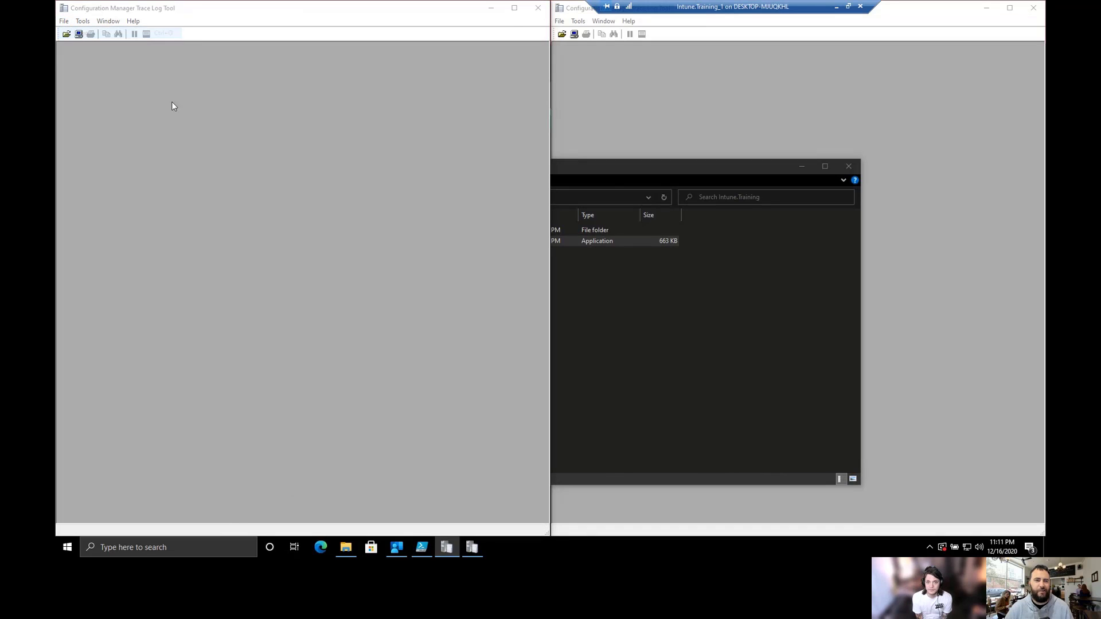
Leave merging of selected files off and navigate the Open dialog to C:\ProgramData
{"action": "left_click", "coordinate": [220, 381]}
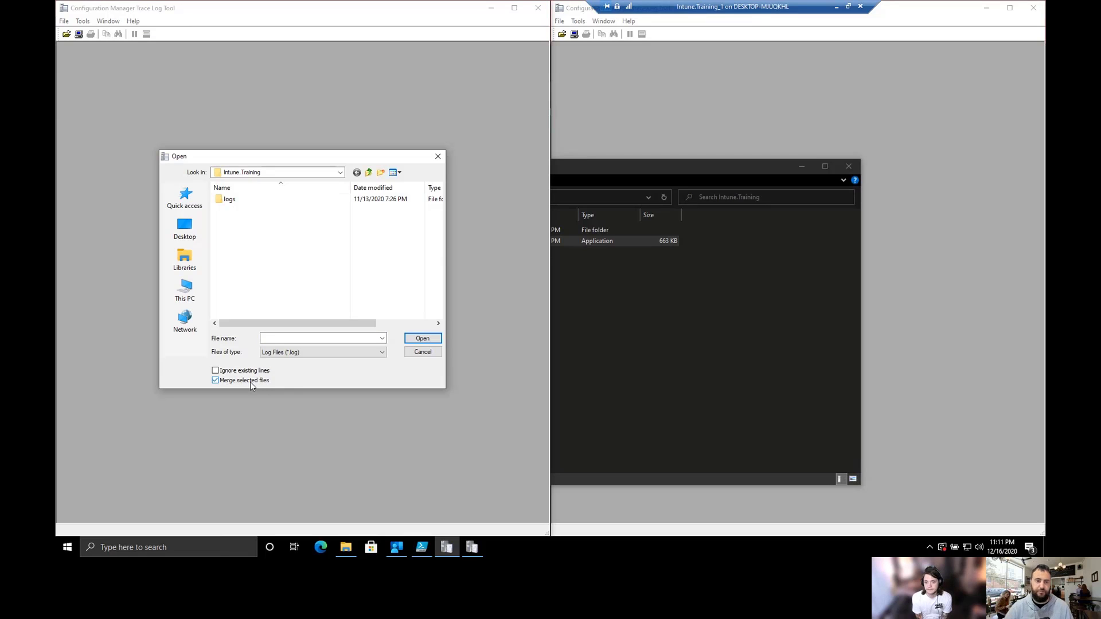
{"action": "left_click", "coordinate": [250, 380]}
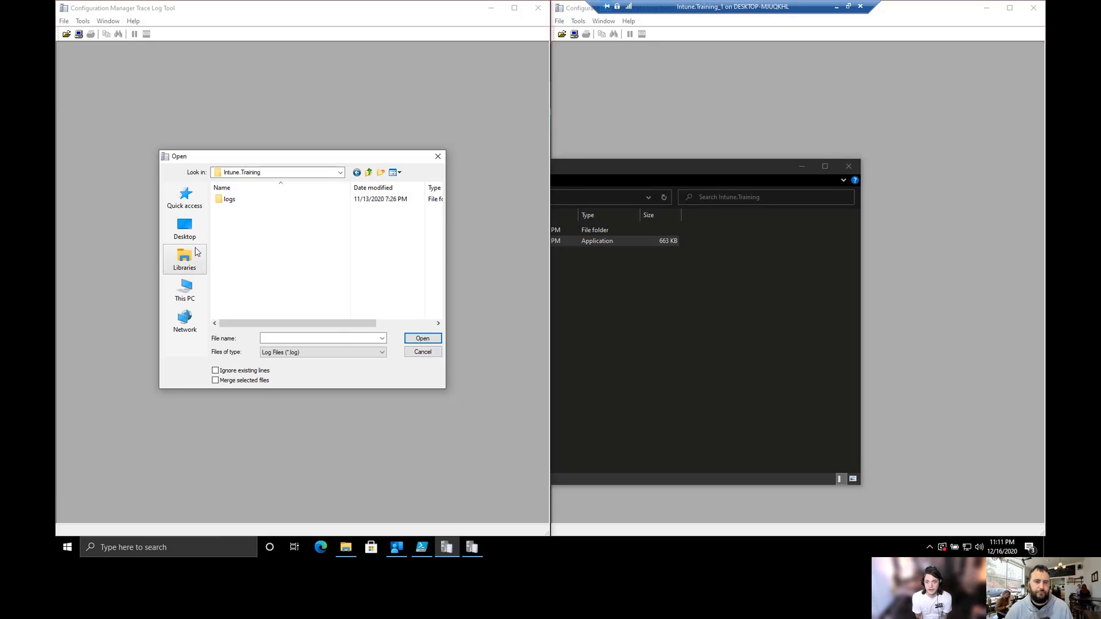
{"action": "left_click", "coordinate": [184, 290]}
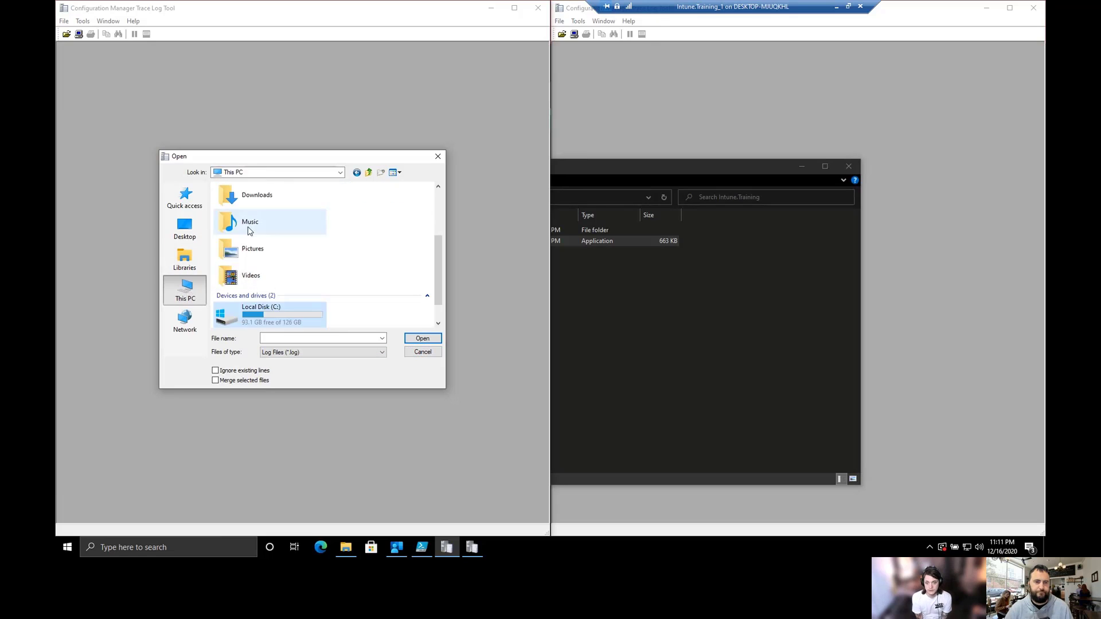
{"action": "double_click", "coordinate": [270, 316]}
{"action": "left_click", "coordinate": [284, 337]}
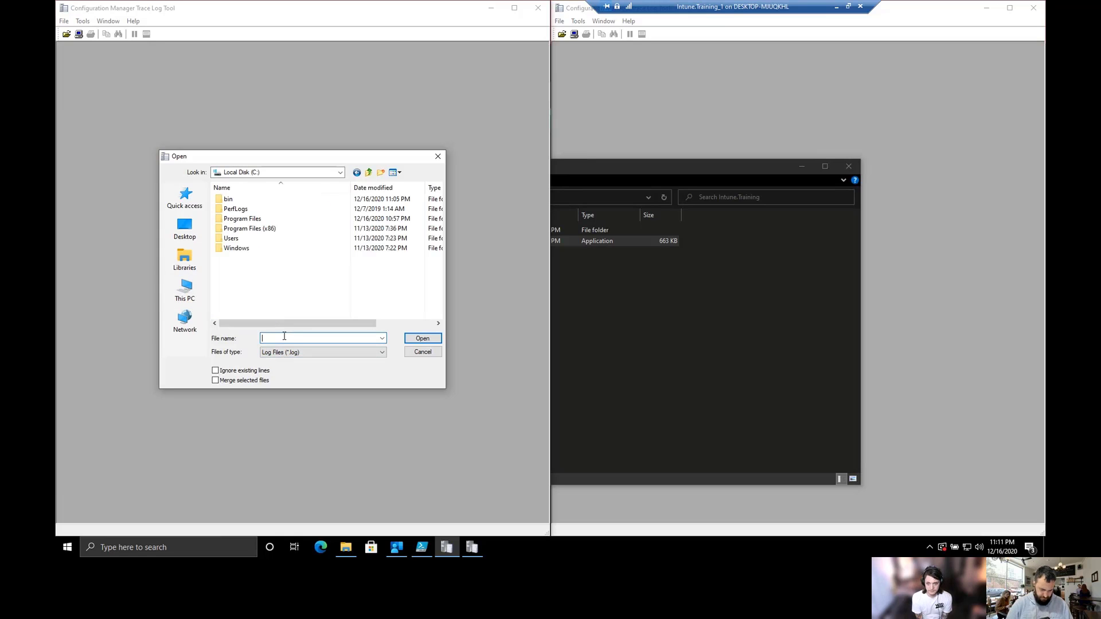
{"action": "type", "text": "programdata"}
{"action": "key", "text": "Return"}
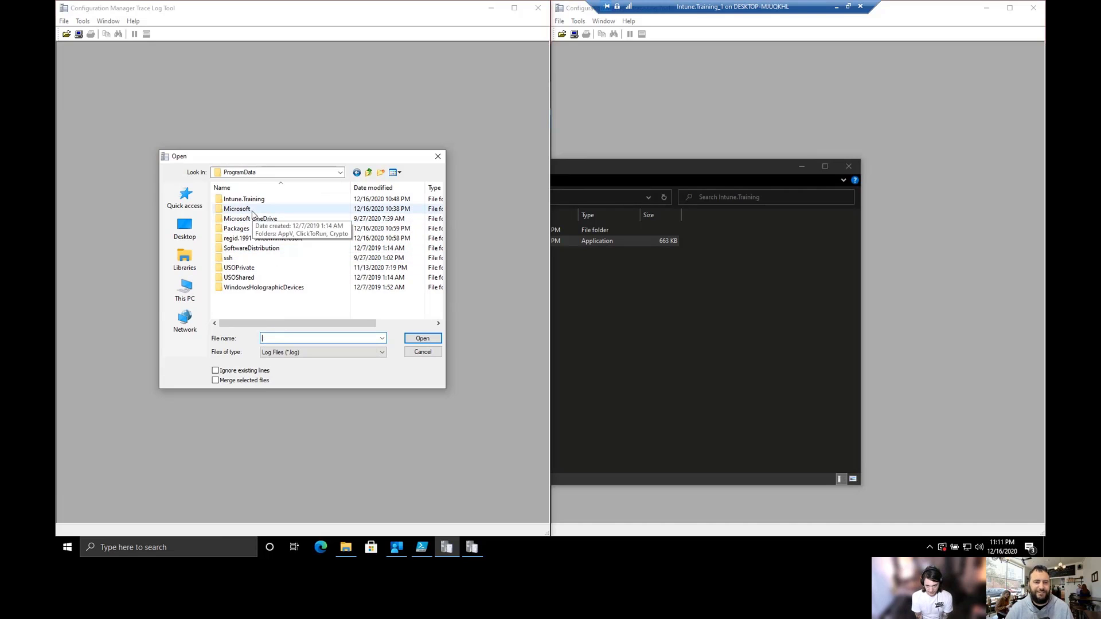
Open IntuneManagementExtension.log from Microsoft\IntuneManagementExtension\Logs
{"action": "left_click", "coordinate": [279, 218]}
{"action": "double_click", "coordinate": [280, 210]}
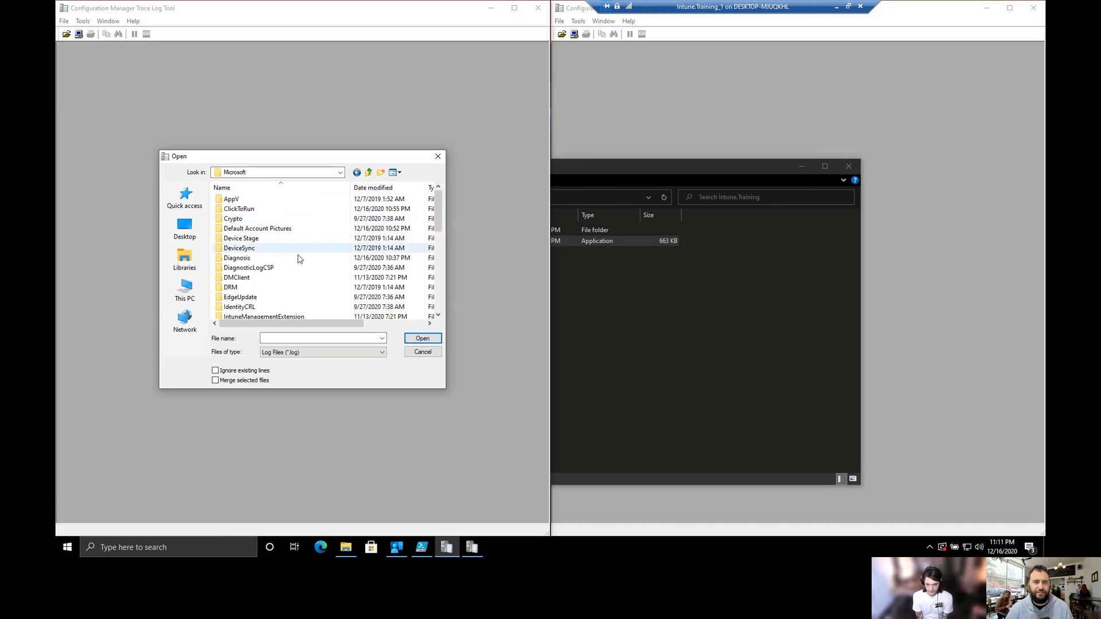
{"action": "scroll", "coordinate": [278, 294], "scroll_direction": "down", "scroll_amount": 2}
{"action": "scroll", "coordinate": [278, 294], "scroll_direction": "down", "scroll_amount": 1}
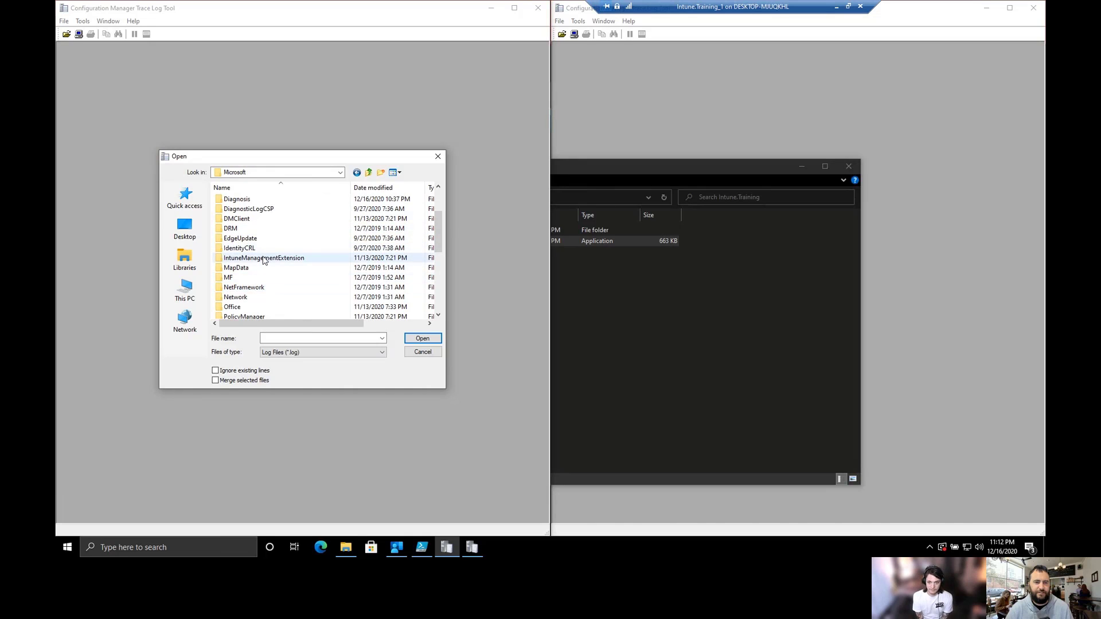
{"action": "double_click", "coordinate": [267, 259]}
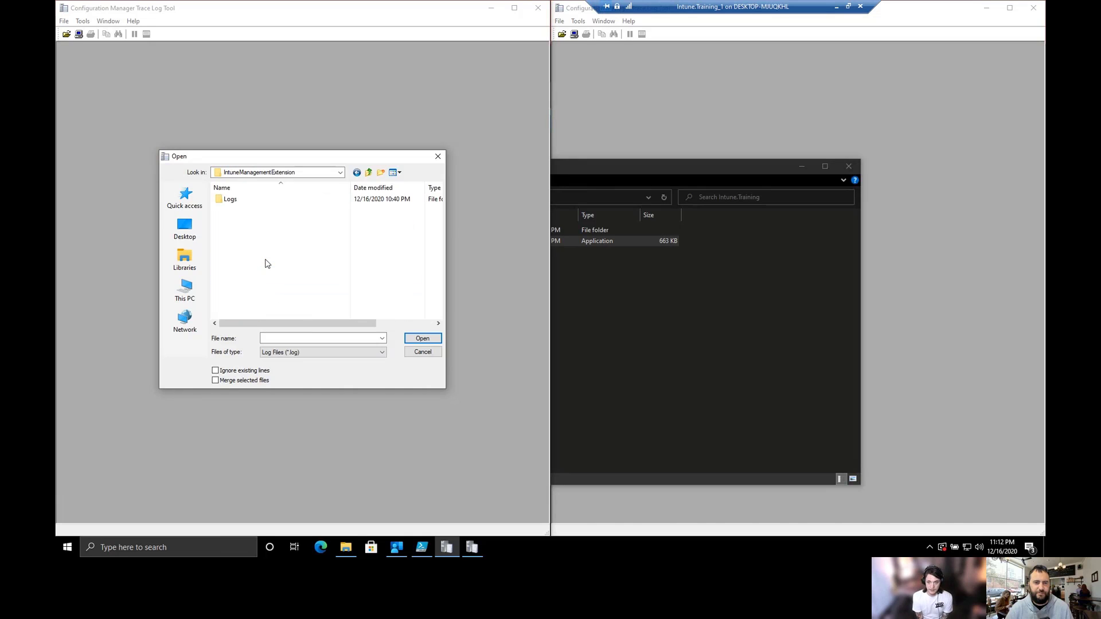
{"action": "double_click", "coordinate": [233, 200]}
{"action": "left_click", "coordinate": [260, 199]}
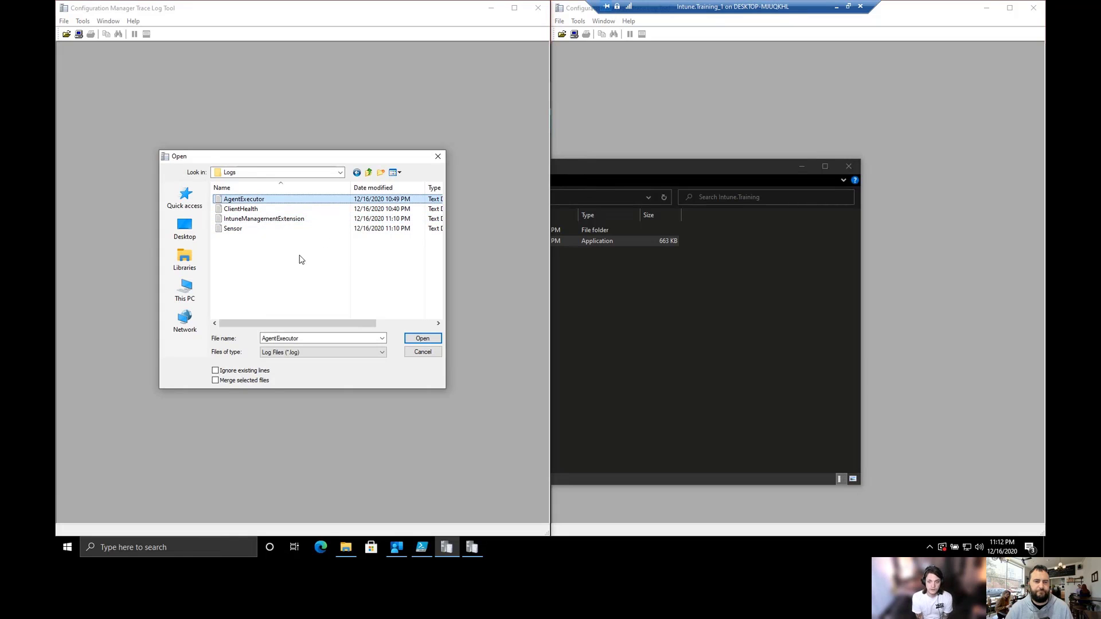
{"action": "left_click_drag", "start_coordinate": [355, 321], "coordinate": [318, 329]}
{"action": "left_click", "coordinate": [268, 220]}
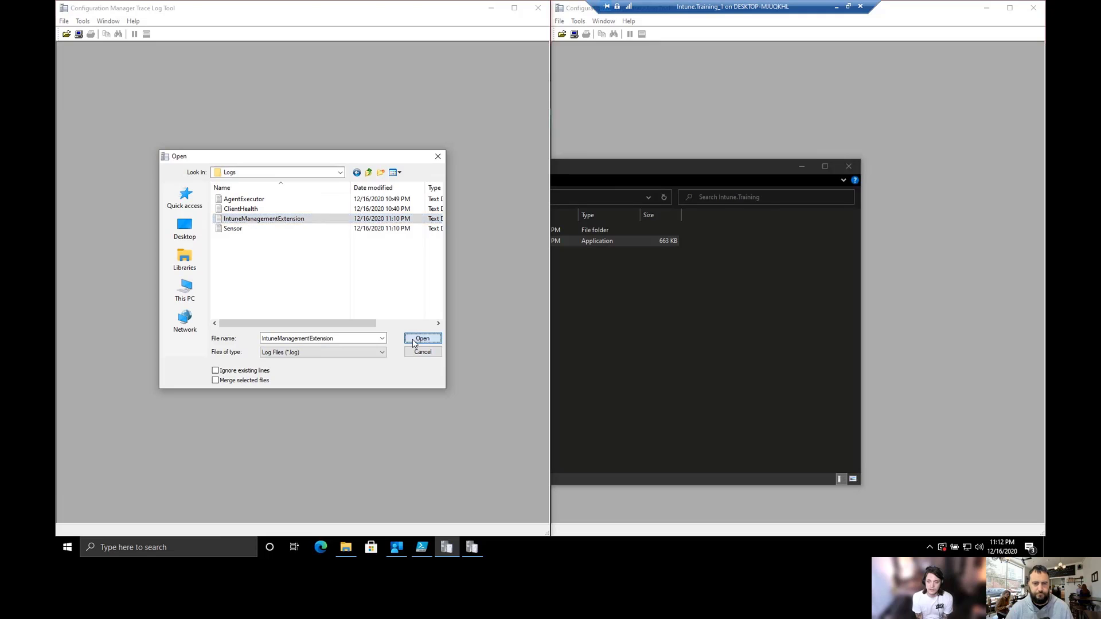
{"action": "left_click", "coordinate": [423, 339]}
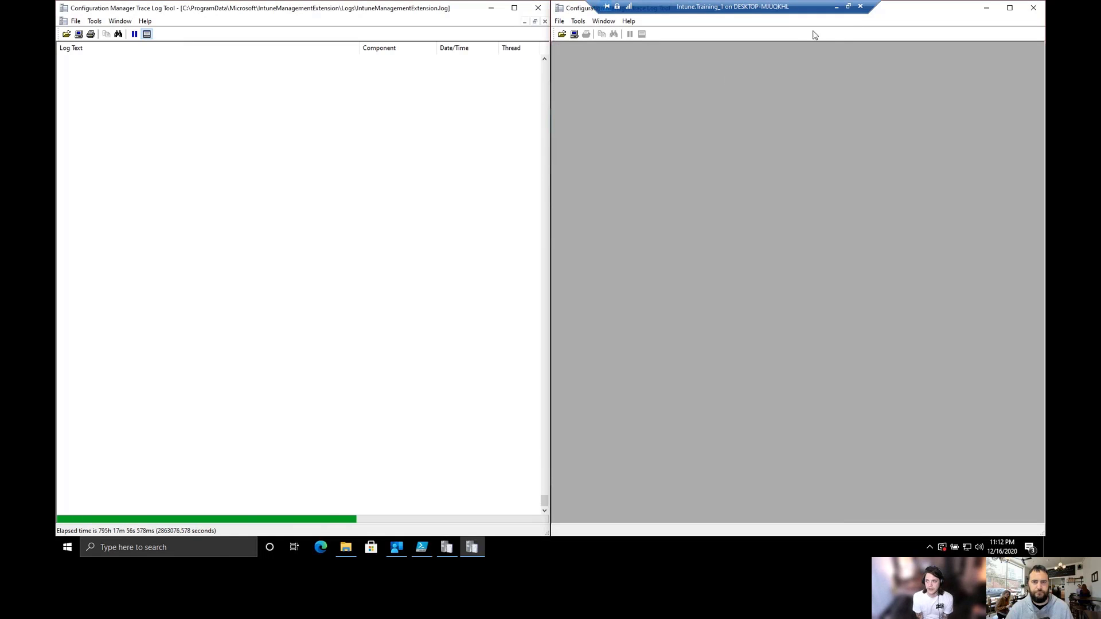
Load AgentExecutor.log from the Logs folder into the right CMTrace window via File > Open
{"action": "left_click", "coordinate": [565, 23]}
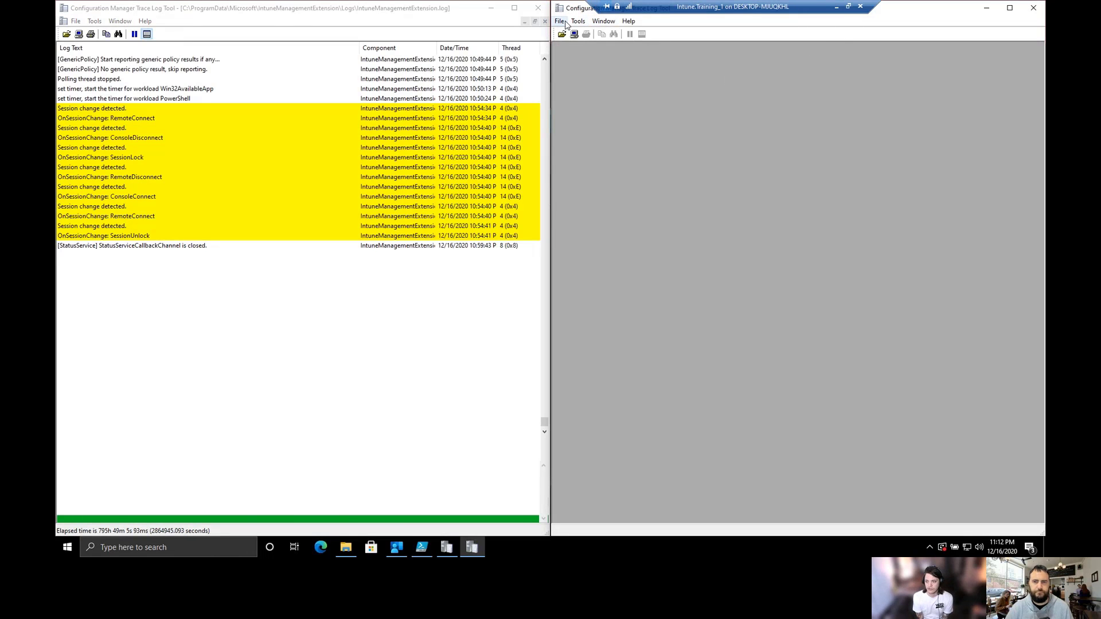
{"action": "left_click", "coordinate": [560, 22]}
{"action": "left_click", "coordinate": [579, 32]}
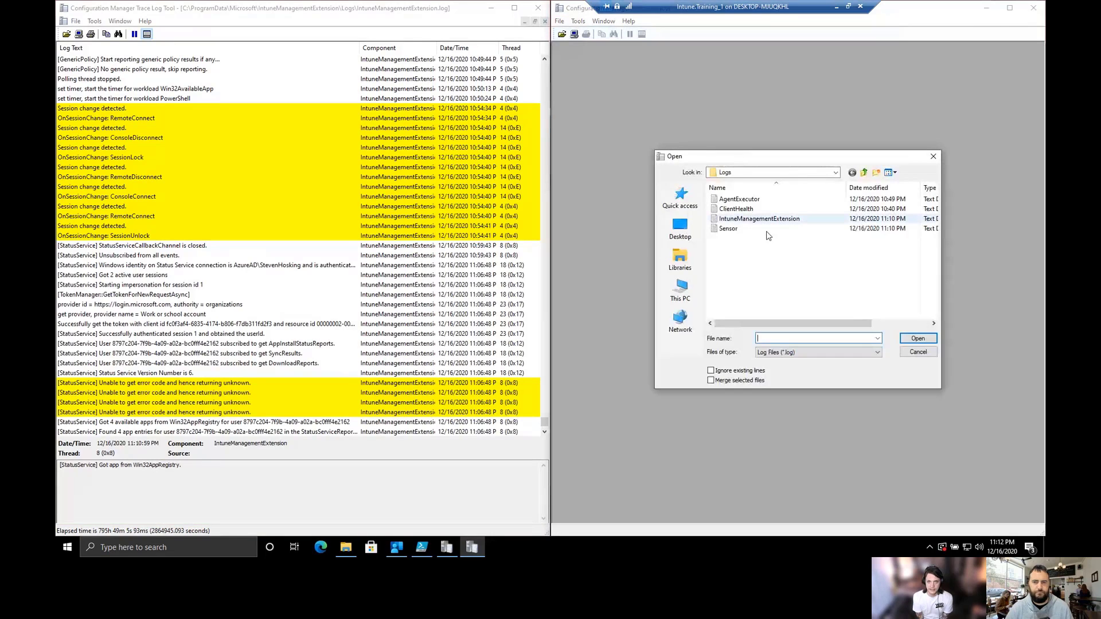
{"action": "double_click", "coordinate": [761, 201]}
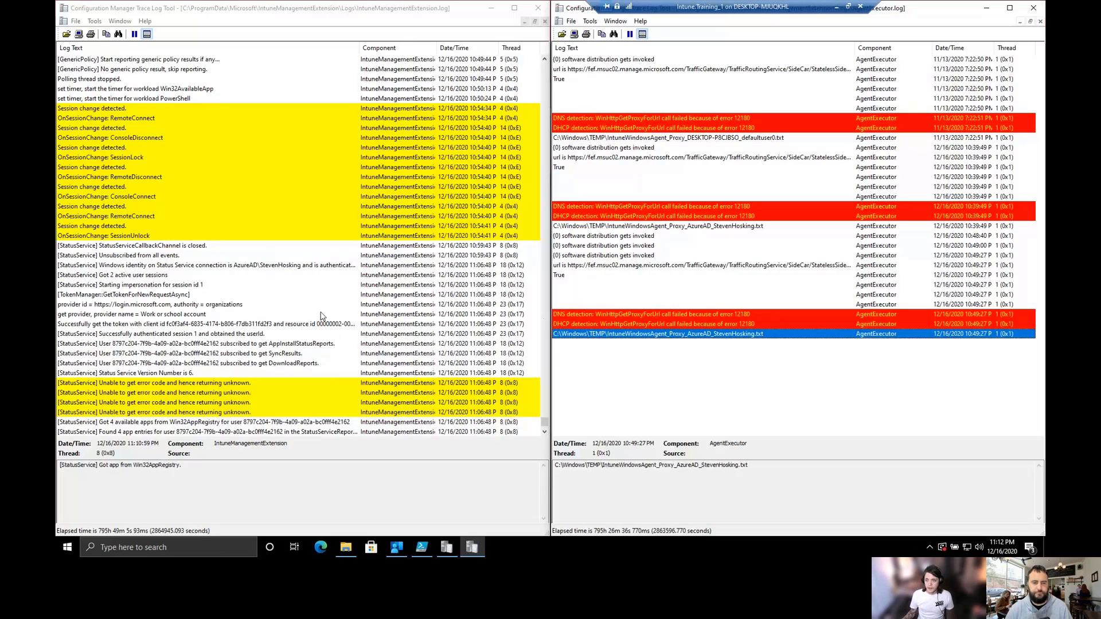
{"action": "scroll", "coordinate": [321, 317], "scroll_direction": "down", "scroll_amount": 3}
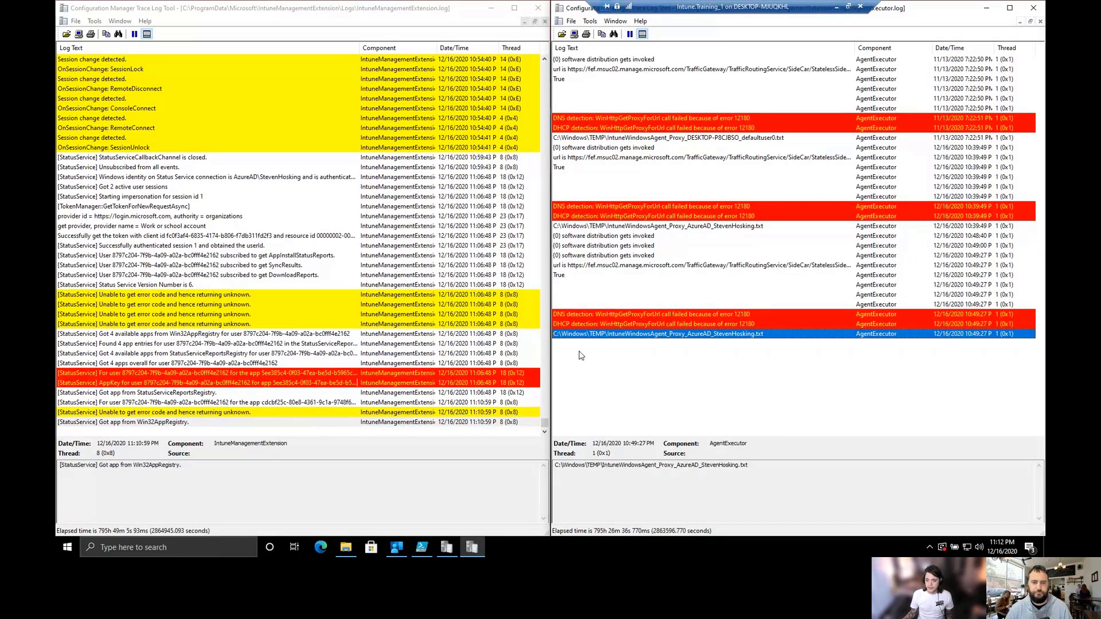
{"action": "scroll", "coordinate": [470, 386], "scroll_direction": "up", "scroll_amount": 10}
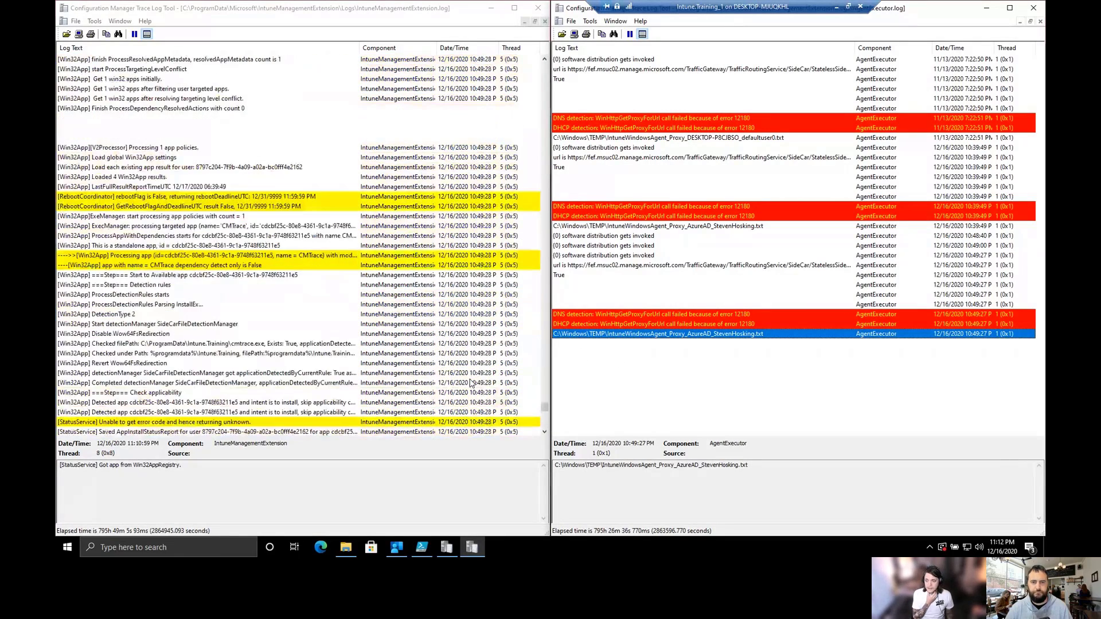
{"action": "scroll", "coordinate": [471, 383], "scroll_direction": "up", "scroll_amount": 5}
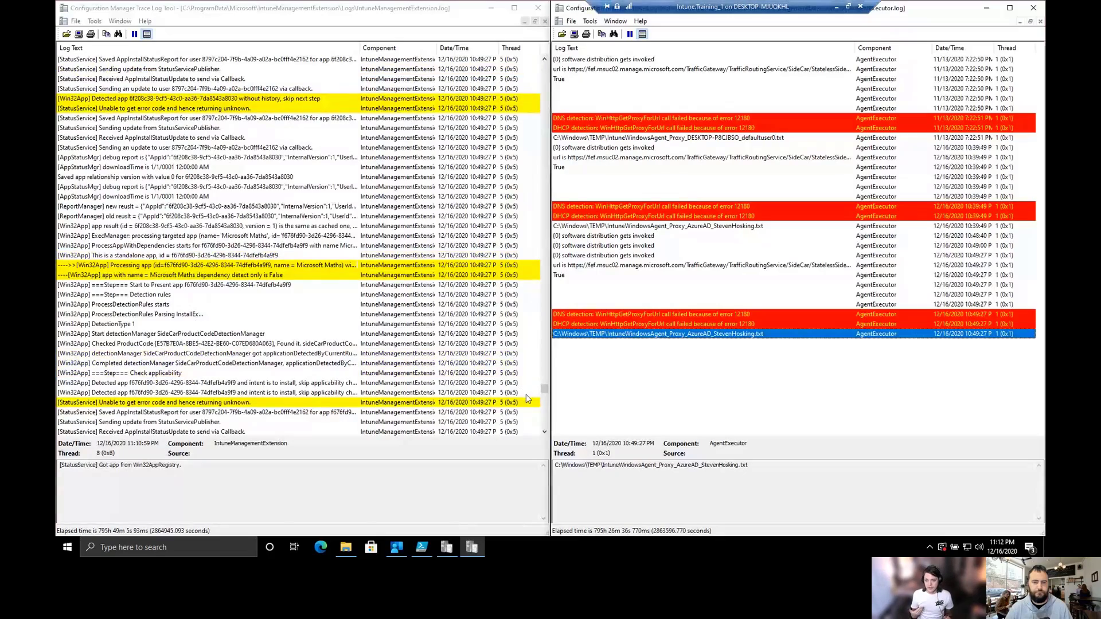
{"action": "scroll", "coordinate": [545, 388], "scroll_direction": "up", "scroll_amount": 2}
{"action": "mouse_move", "coordinate": [545, 388]}
{"action": "left_mouse_down"}
{"action": "mouse_move", "coordinate": [552, 58]}
{"action": "mouse_move", "coordinate": [548, 390]}
{"action": "left_mouse_up"}
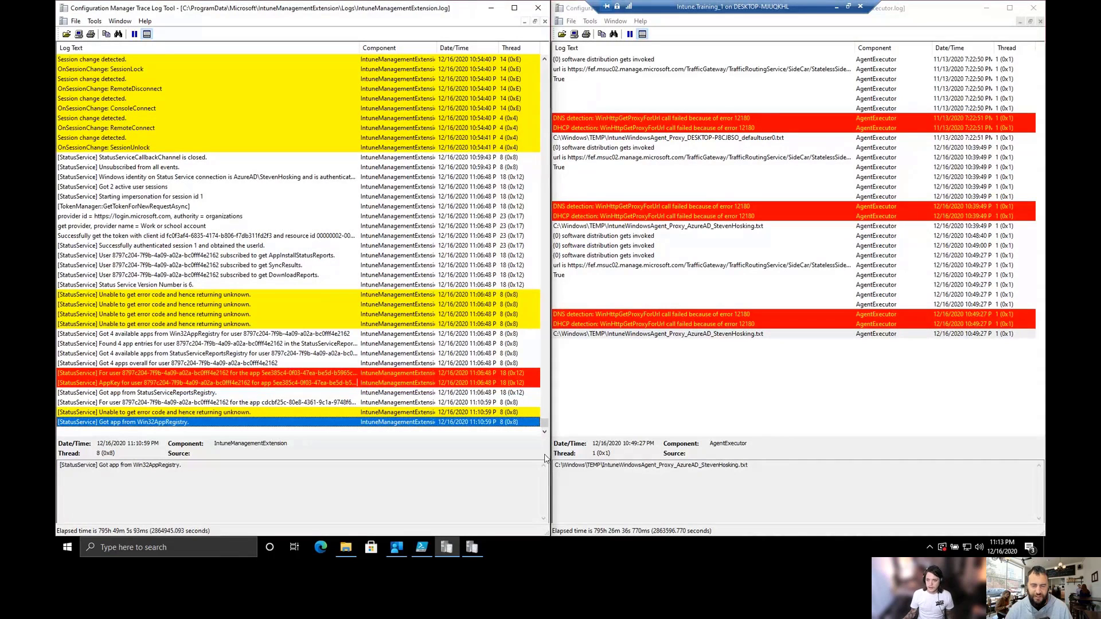
Bring Company Portal forward as a smaller window over the right-hand log
{"action": "left_click", "coordinate": [346, 549]}
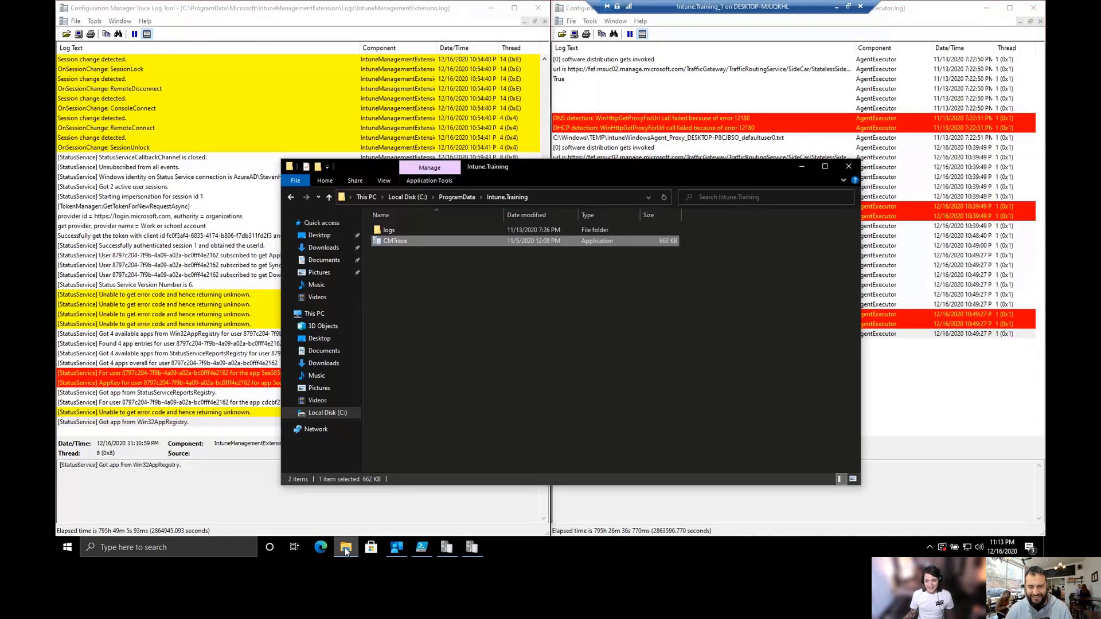
{"action": "left_click", "coordinate": [346, 550]}
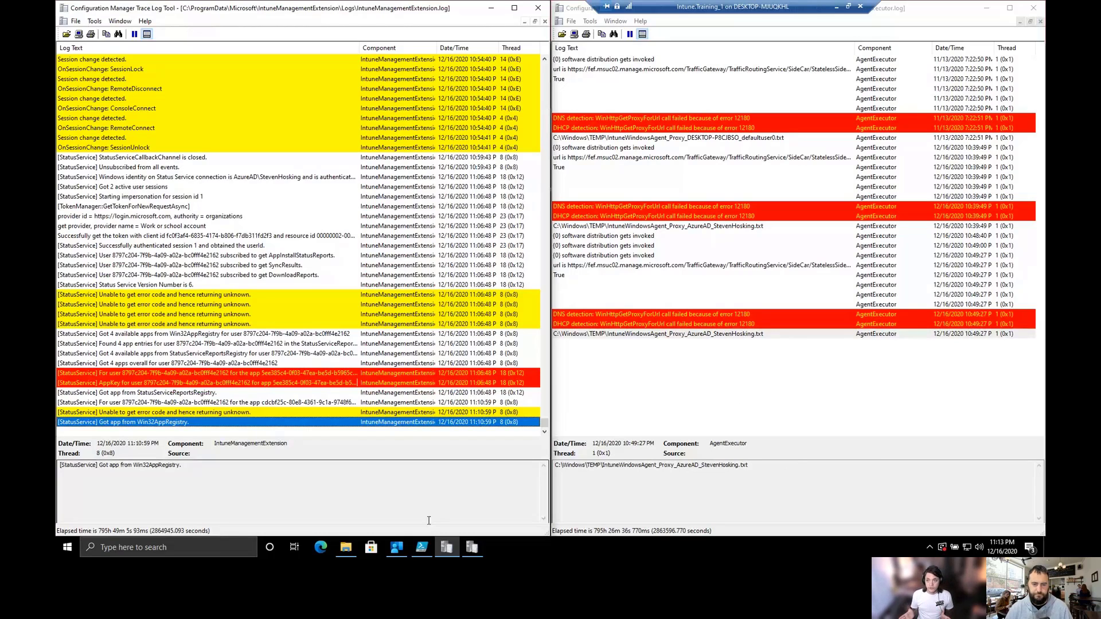
{"action": "left_click", "coordinate": [398, 549]}
{"action": "left_click_drag", "start_coordinate": [485, 11], "coordinate": [972, 95]}
Start installing Winamp from its Company Portal details page
{"action": "left_click", "coordinate": [788, 168]}
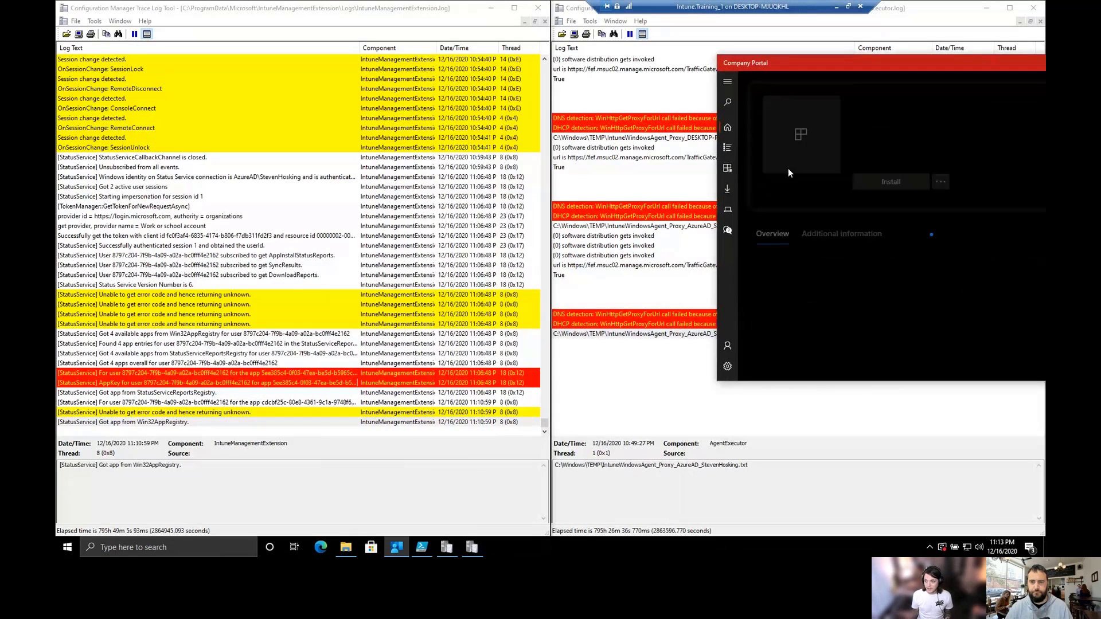
{"action": "left_click_drag", "start_coordinate": [853, 40], "coordinate": [848, 29]}
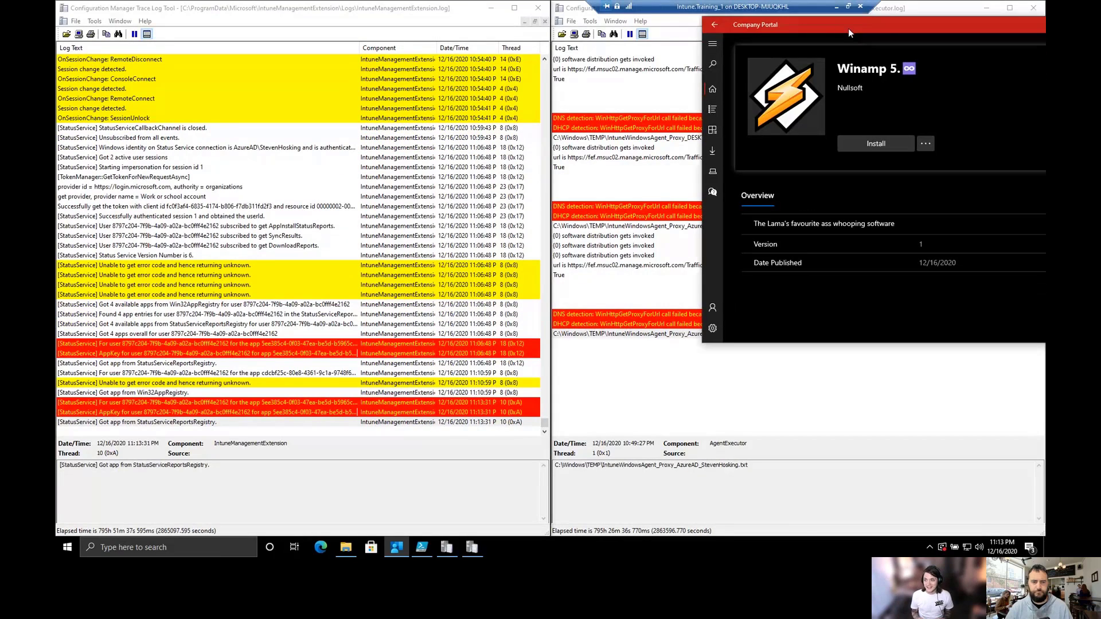
{"action": "left_click", "coordinate": [882, 151]}
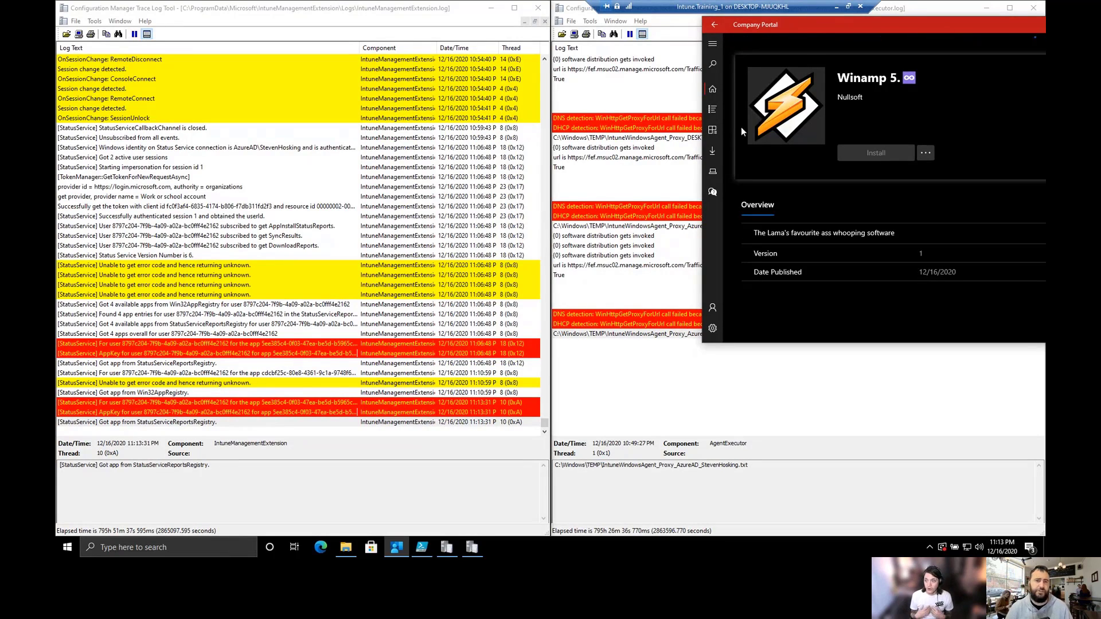
Inspect the 'Powershell script is failed to execute' and latest software distribution log entries
{"action": "left_click", "coordinate": [297, 21]}
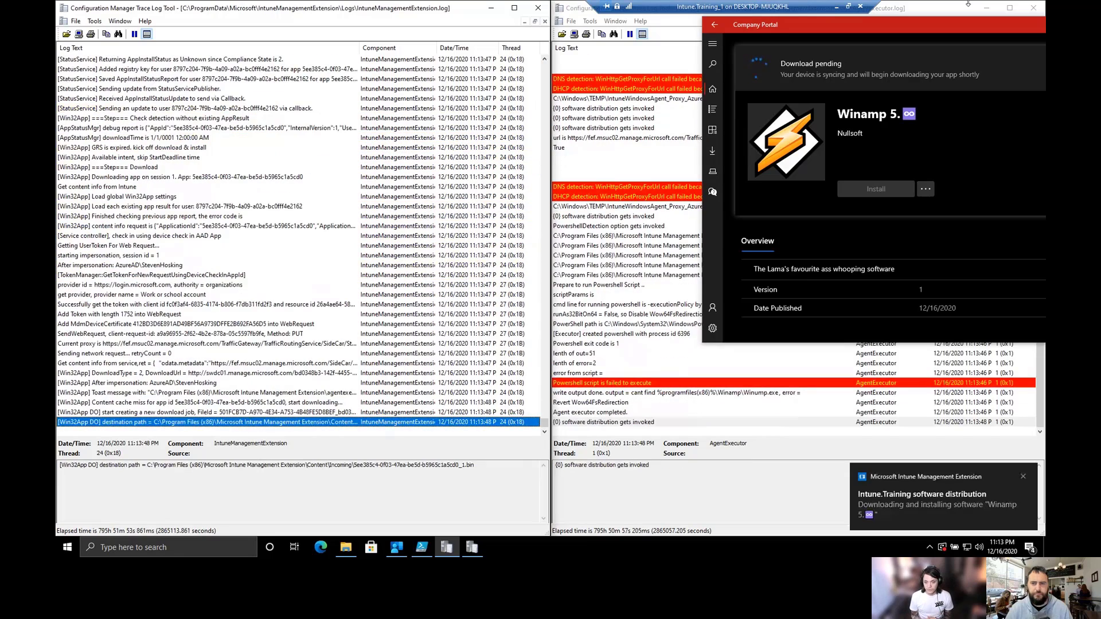
{"action": "left_click_drag", "start_coordinate": [868, 30], "coordinate": [827, 35]}
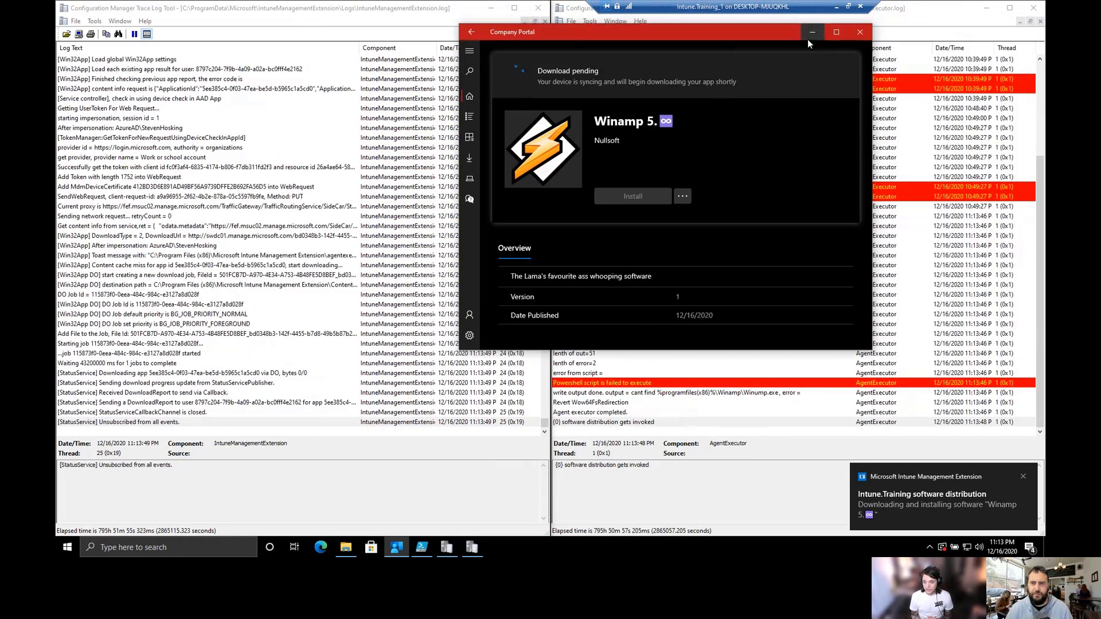
{"action": "left_click", "coordinate": [809, 30]}
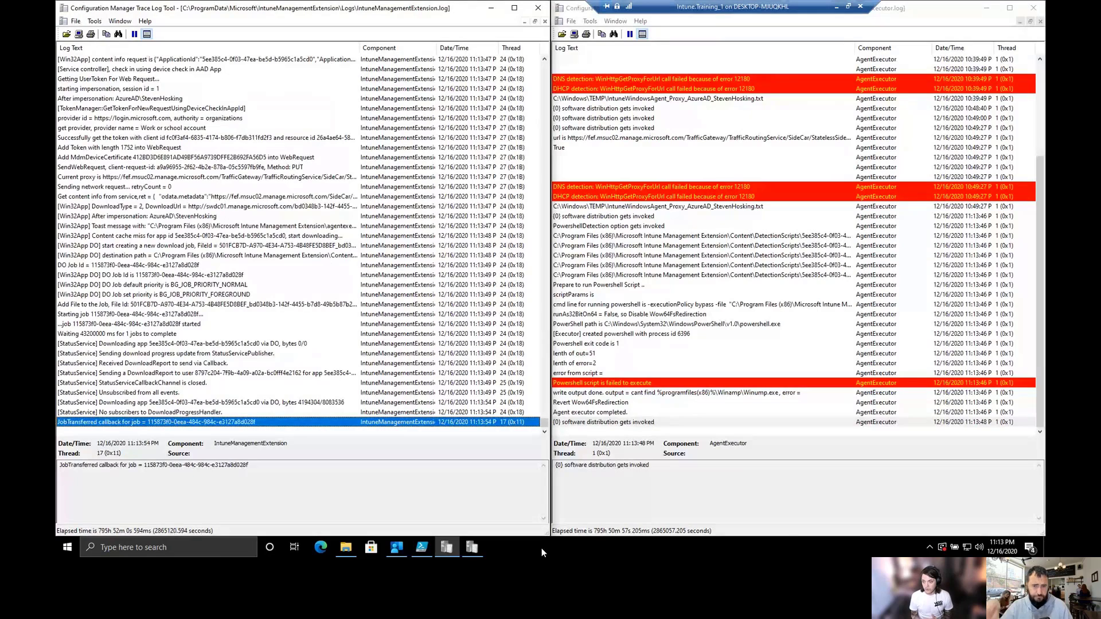
{"action": "left_click", "coordinate": [627, 383]}
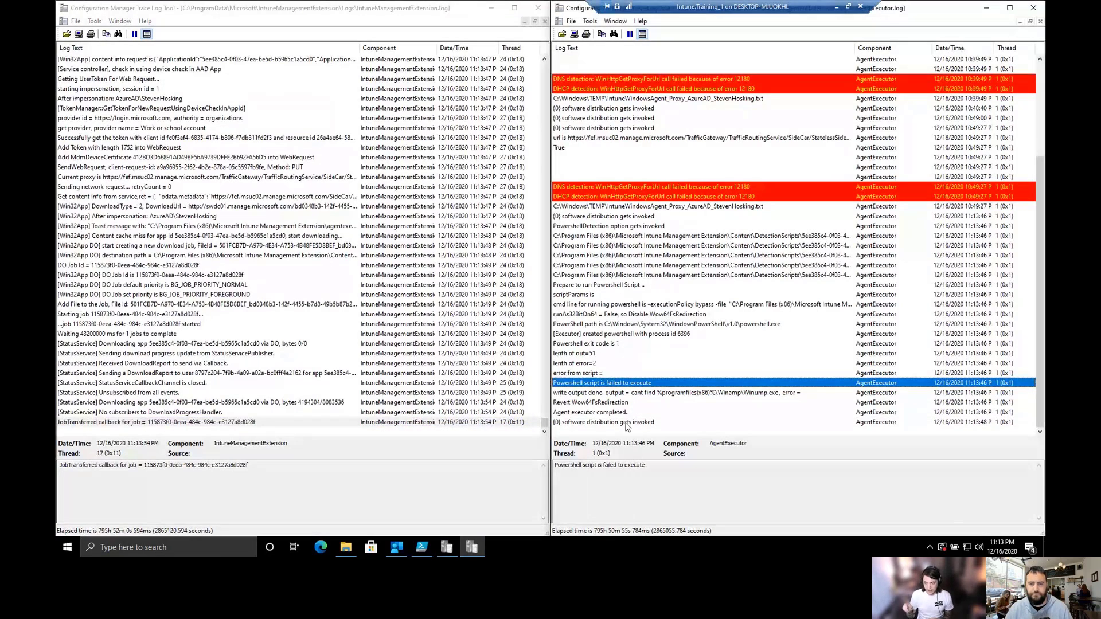
{"action": "left_click", "coordinate": [631, 423]}
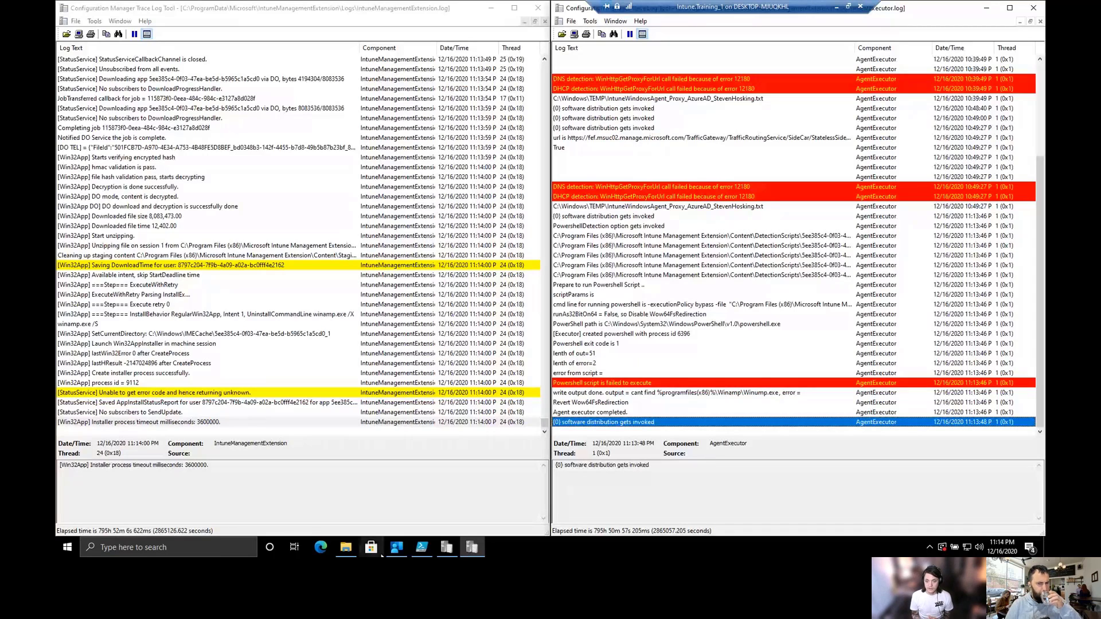
{"action": "left_click", "coordinate": [396, 548]}
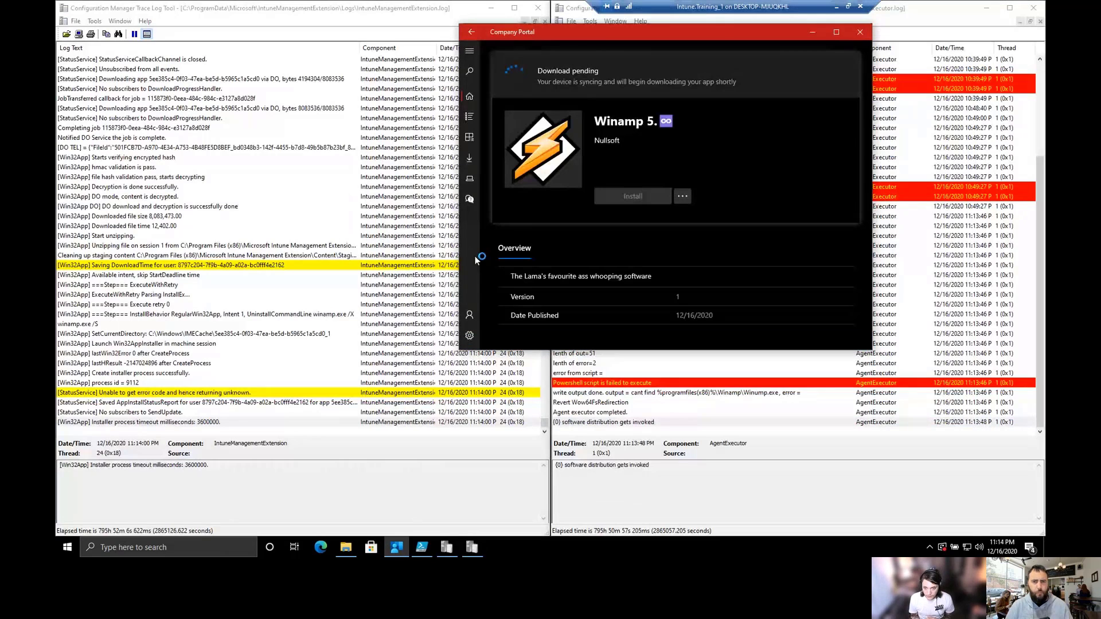
Move Company Portal over the right log and follow the left log until Winamp fails to install
{"action": "left_click_drag", "start_coordinate": [601, 36], "coordinate": [725, 34]}
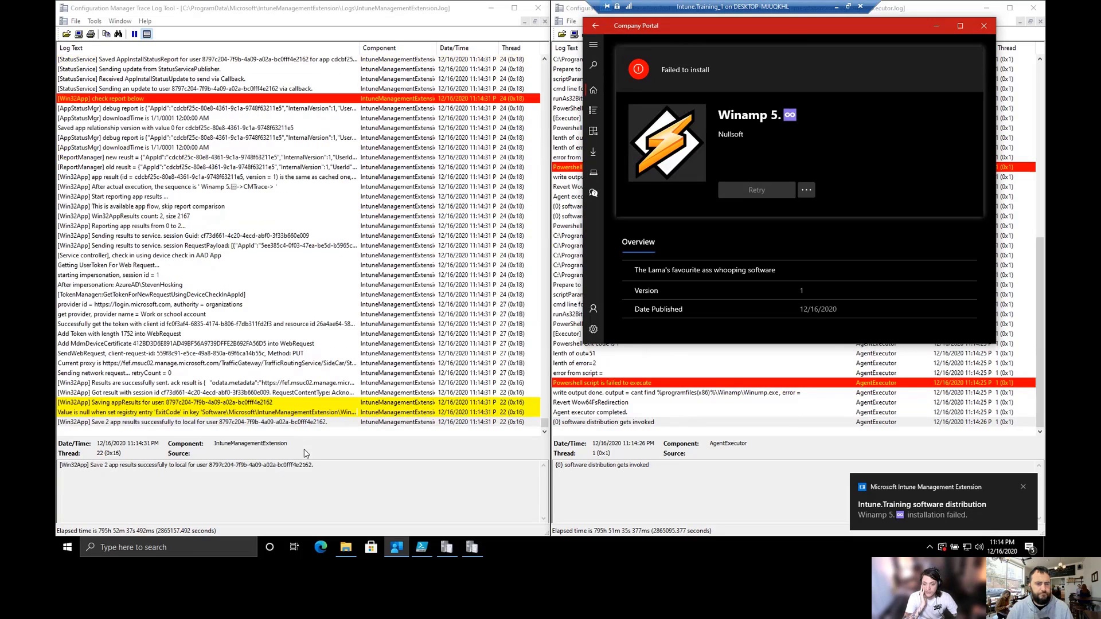
{"action": "left_click", "coordinate": [304, 454]}
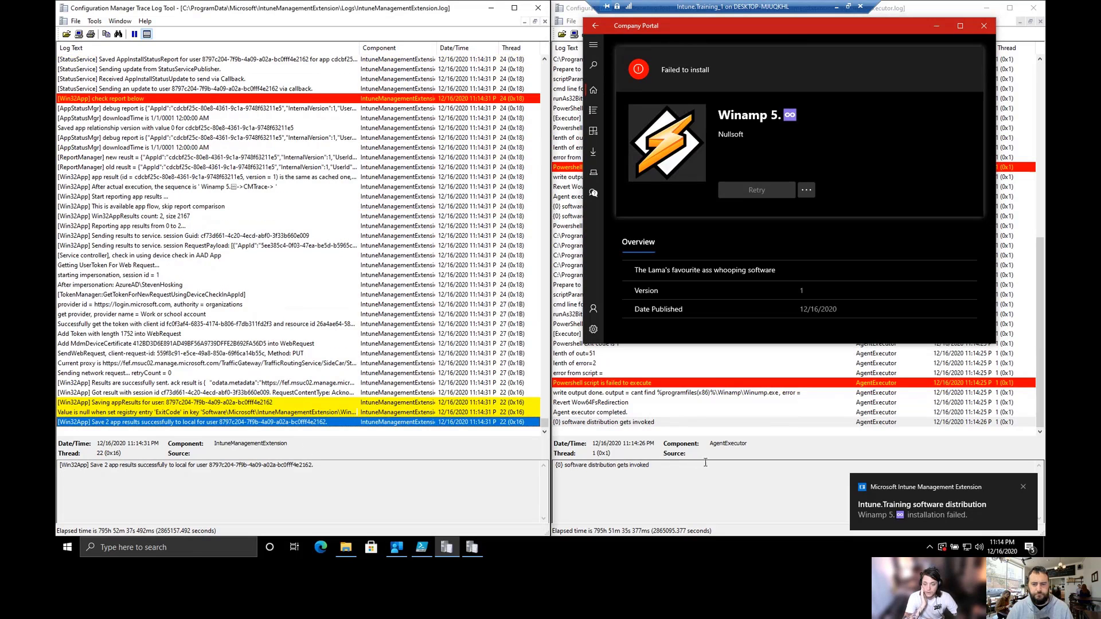
Search 'winamp' in the Start menu and launch the Winamp best match
{"action": "left_click", "coordinate": [67, 547]}
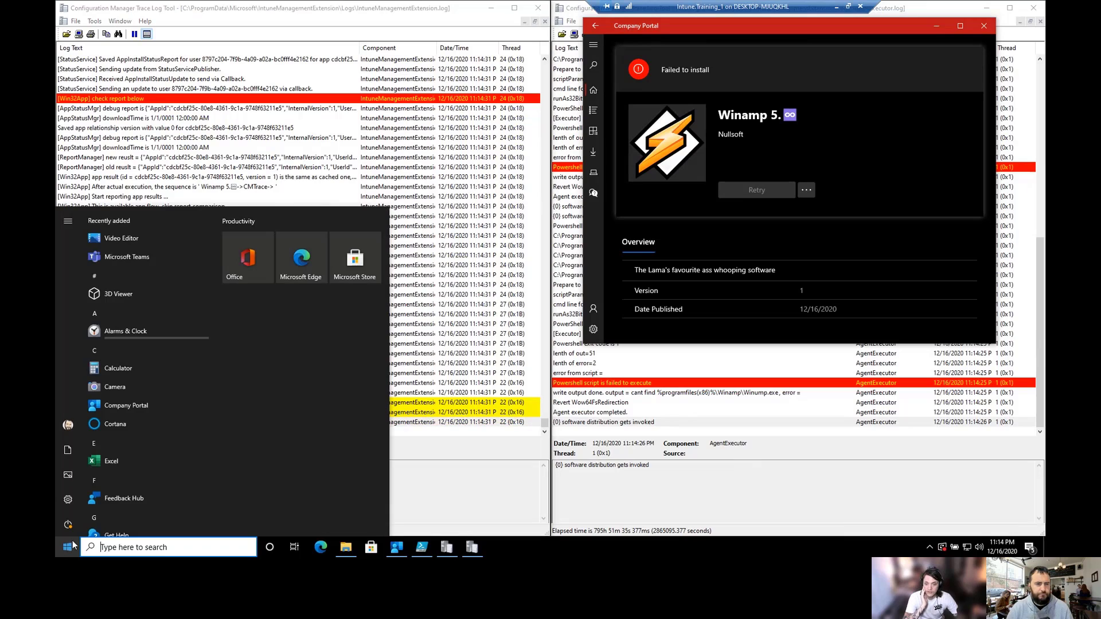
{"action": "scroll", "coordinate": [136, 407], "scroll_direction": "down", "scroll_amount": 15}
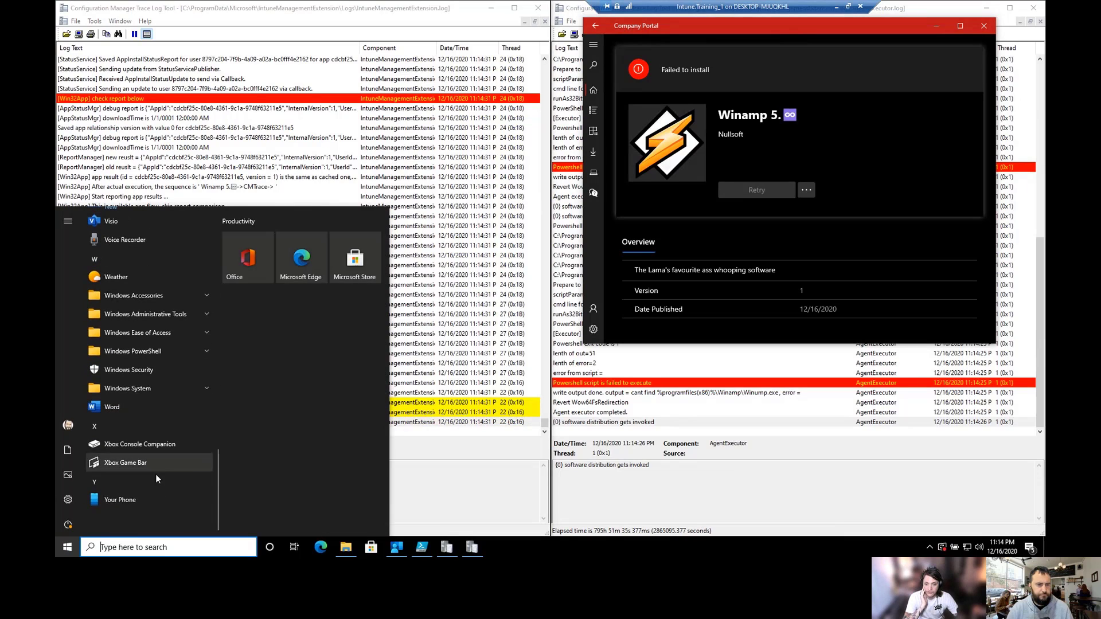
{"action": "scroll", "coordinate": [160, 460], "scroll_direction": "up", "scroll_amount": 1}
{"action": "scroll", "coordinate": [159, 459], "scroll_direction": "down", "scroll_amount": 1}
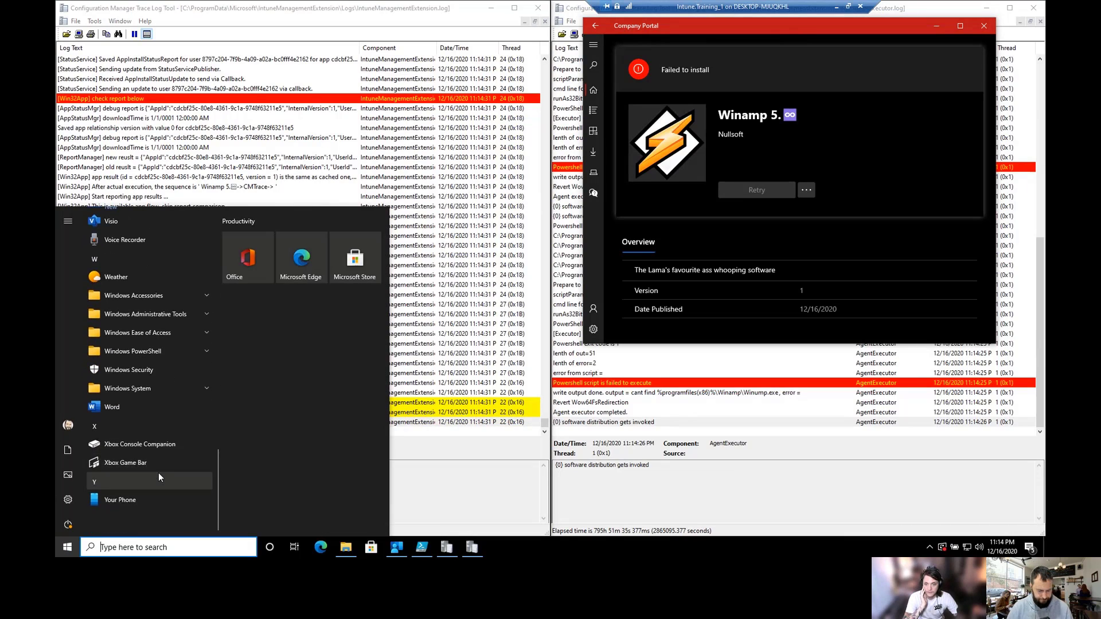
{"action": "type", "text": "winamp"}
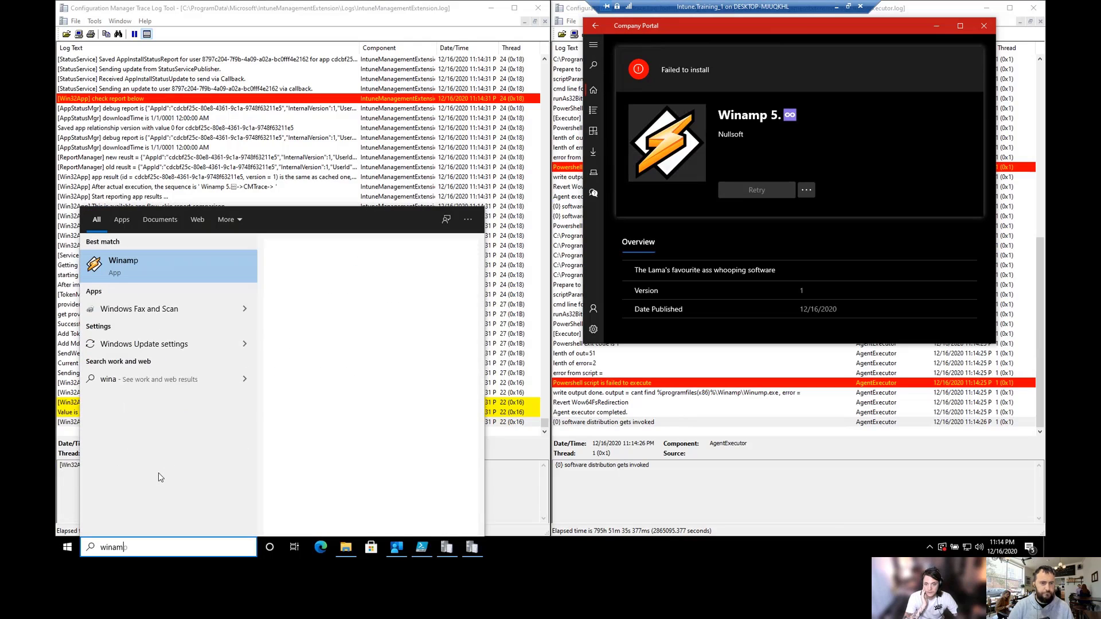
{"action": "left_click", "coordinate": [142, 274]}
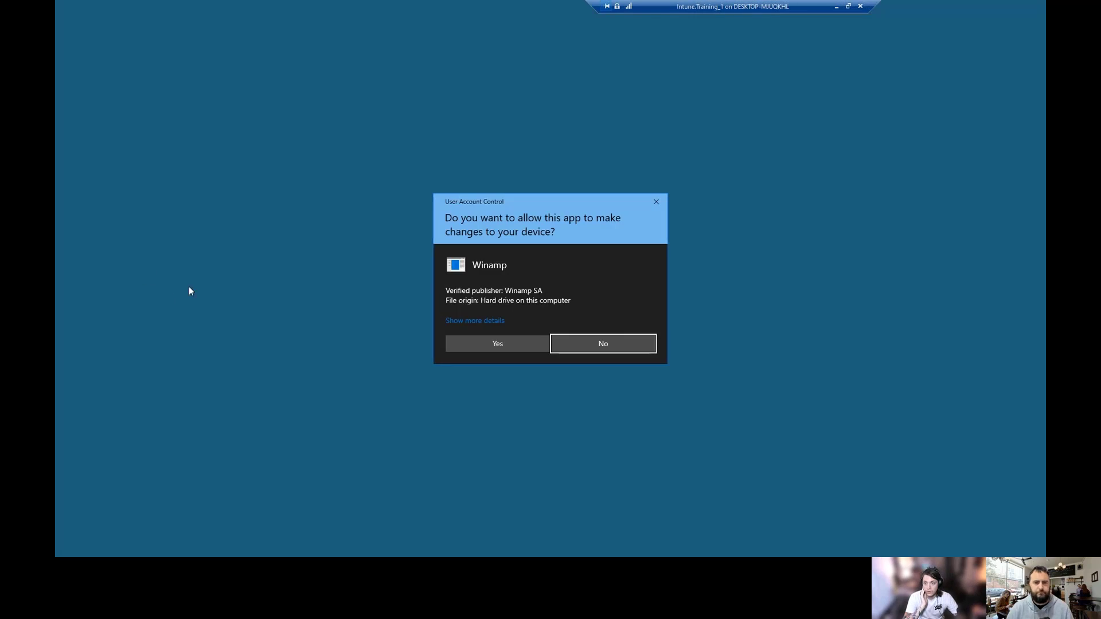
Allow Winamp's permission prompt, then cancel Winamp Setup and exit without saving changes
{"action": "left_click", "coordinate": [520, 348]}
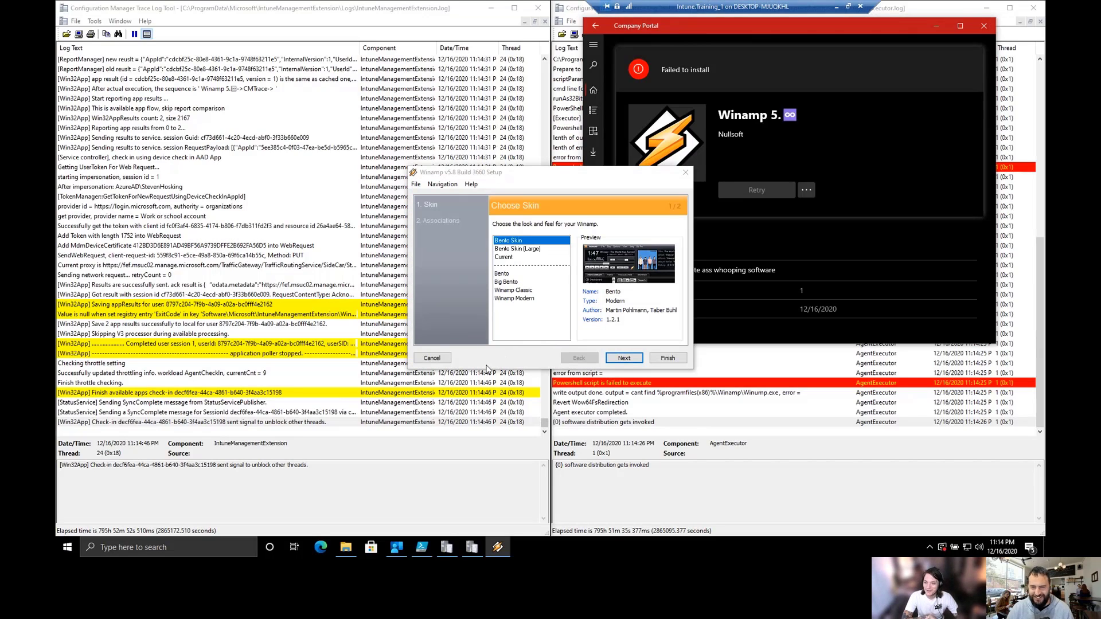
{"action": "left_click", "coordinate": [447, 360]}
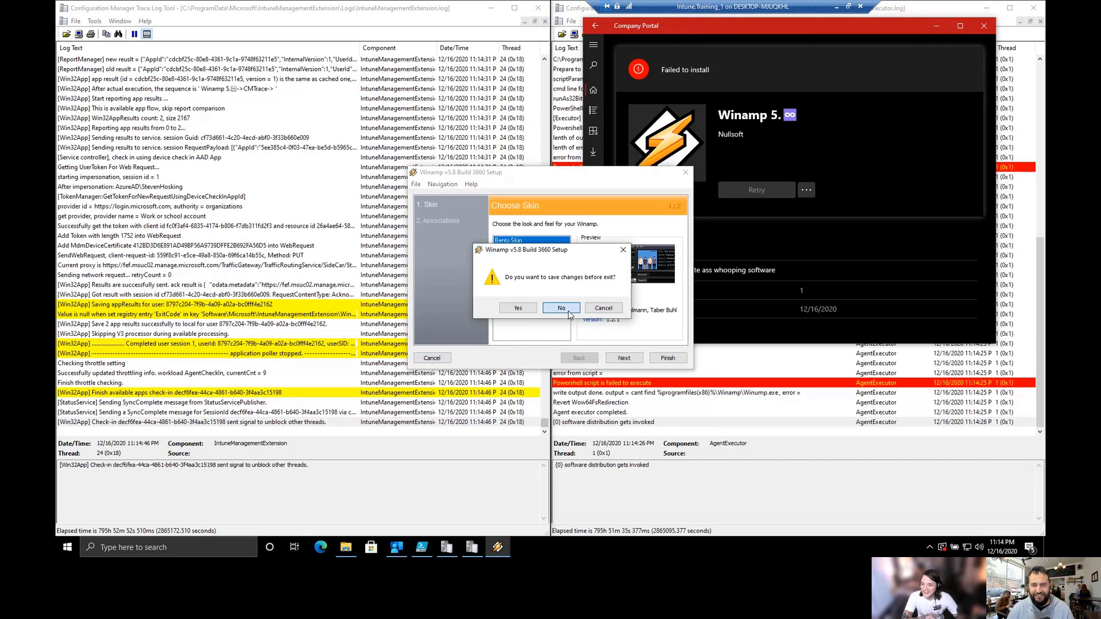
{"action": "left_click", "coordinate": [568, 310]}
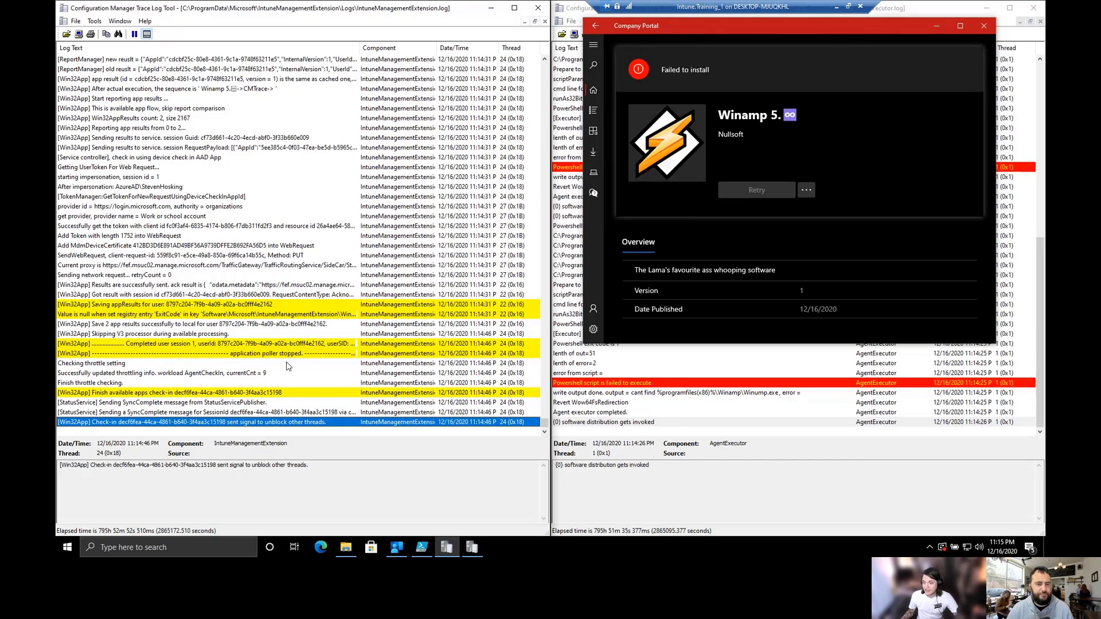
Bring the AgentExecutor log forward and review the Winamp.exe-not-found output and 'Powershell exit code is 1' entry
{"action": "left_click", "coordinate": [226, 394]}
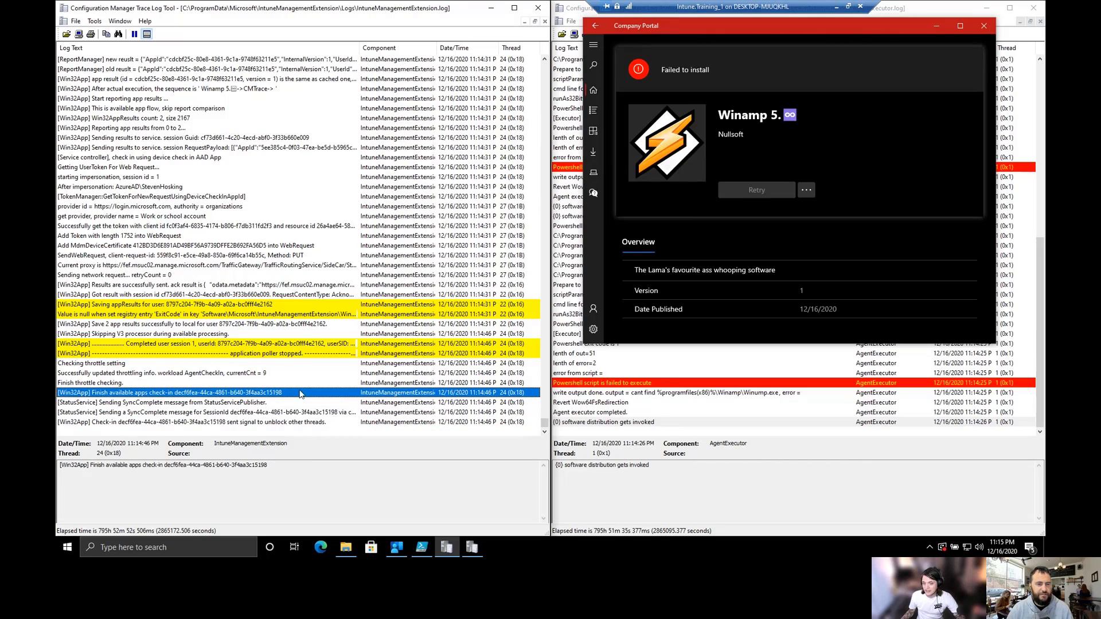
{"action": "left_click", "coordinate": [675, 383]}
{"action": "left_click", "coordinate": [683, 393]}
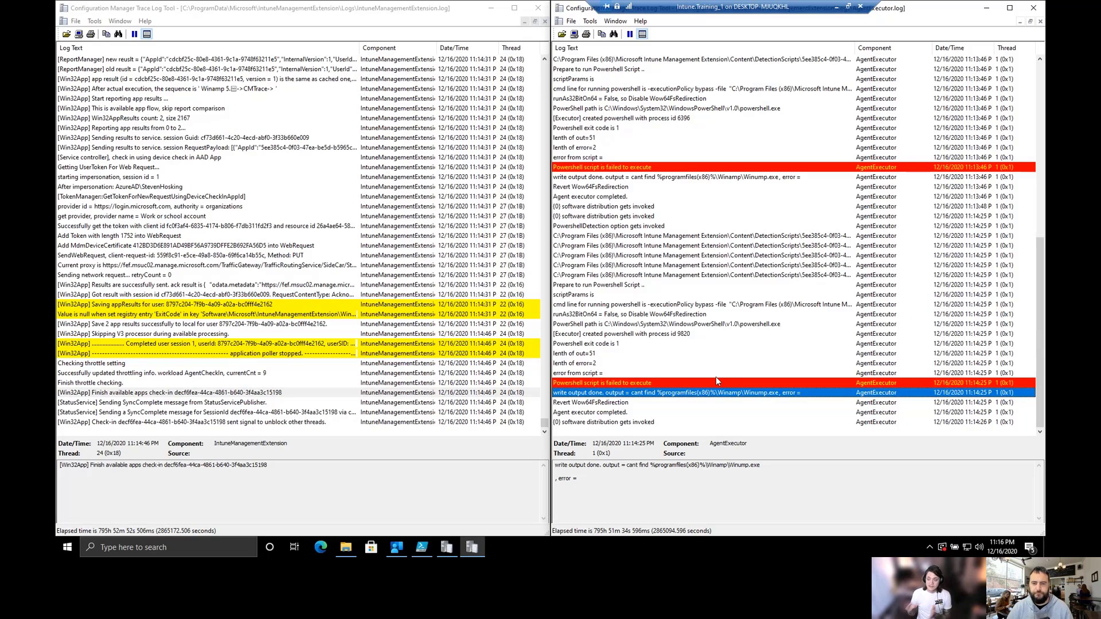
{"action": "left_click", "coordinate": [593, 345]}
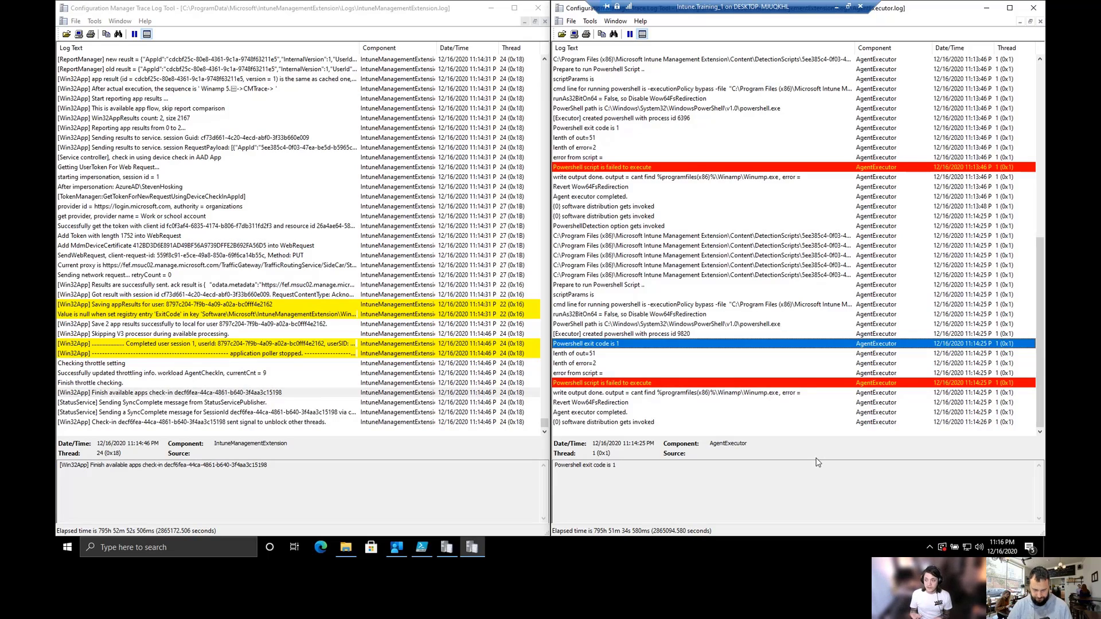
{"action": "key", "text": "ctrl+l"}
{"action": "type", "text": "0"}
{"action": "key", "text": "Return"}
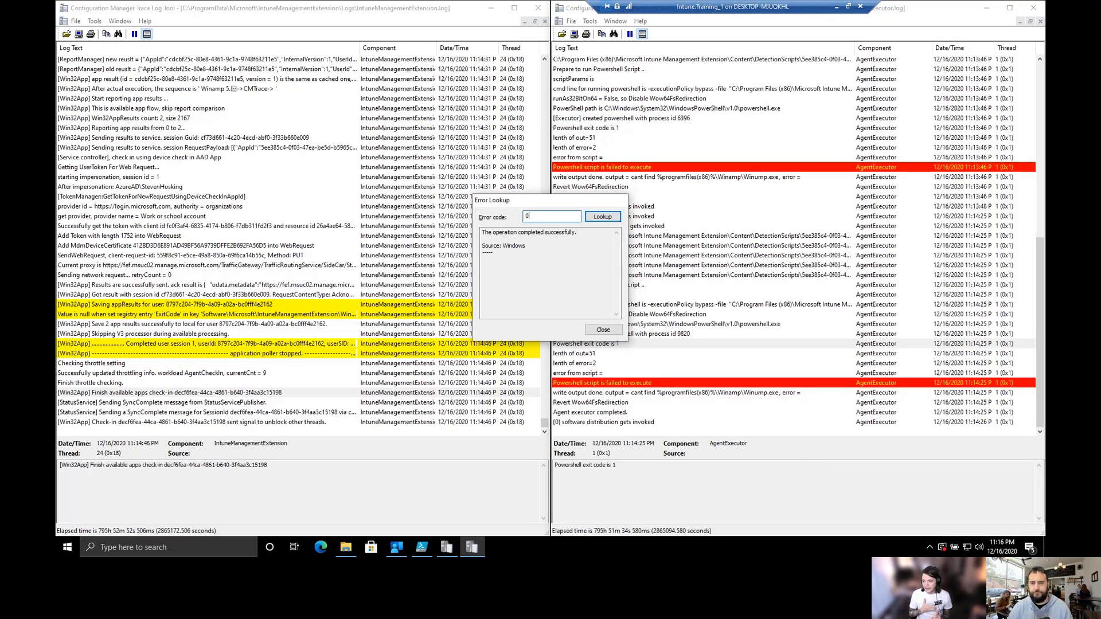
{"action": "type", "text": "1"}
{"action": "key", "text": "Return"}
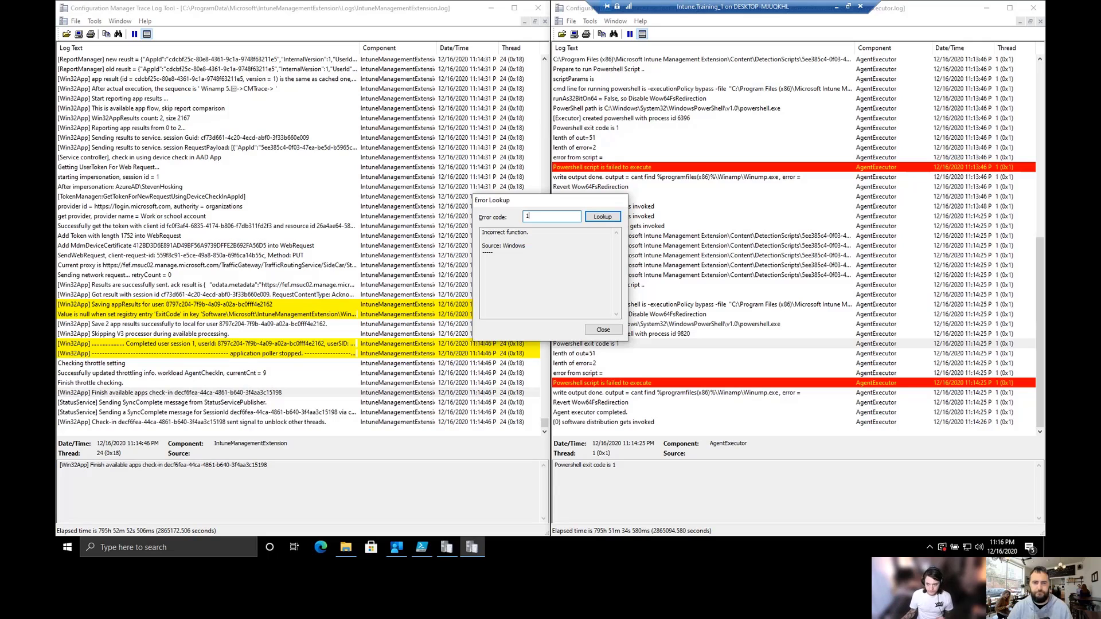
{"action": "key", "text": "BackSpace"}
{"action": "type", "text": "0"}
{"action": "key", "text": "Return"}
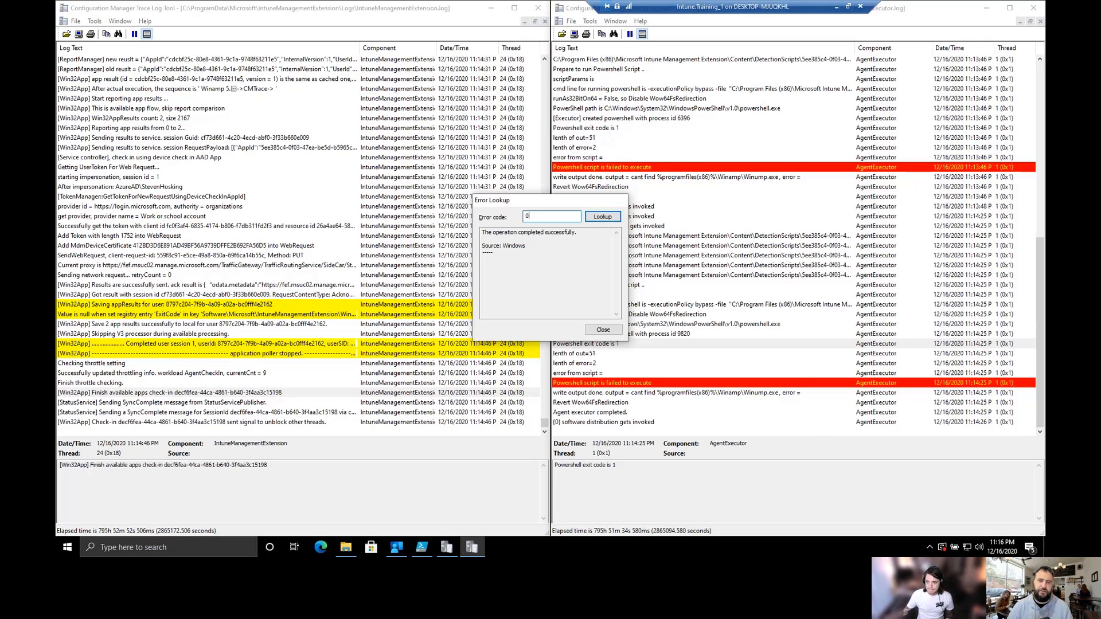
{"action": "left_click_drag", "start_coordinate": [531, 201], "coordinate": [752, 208]}
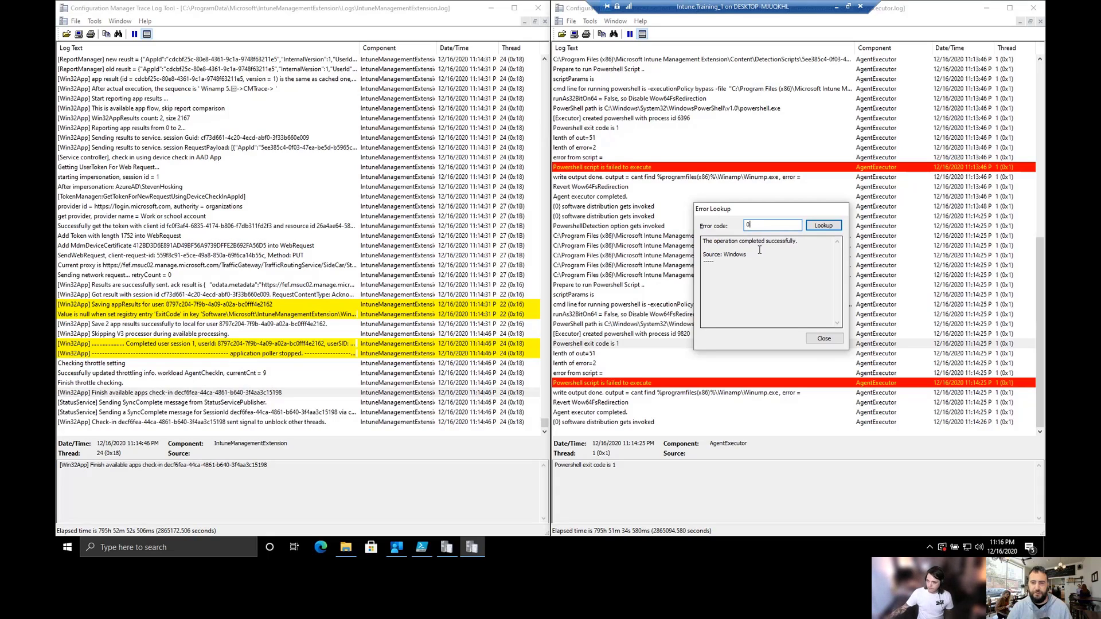
{"action": "key", "text": "Return"}
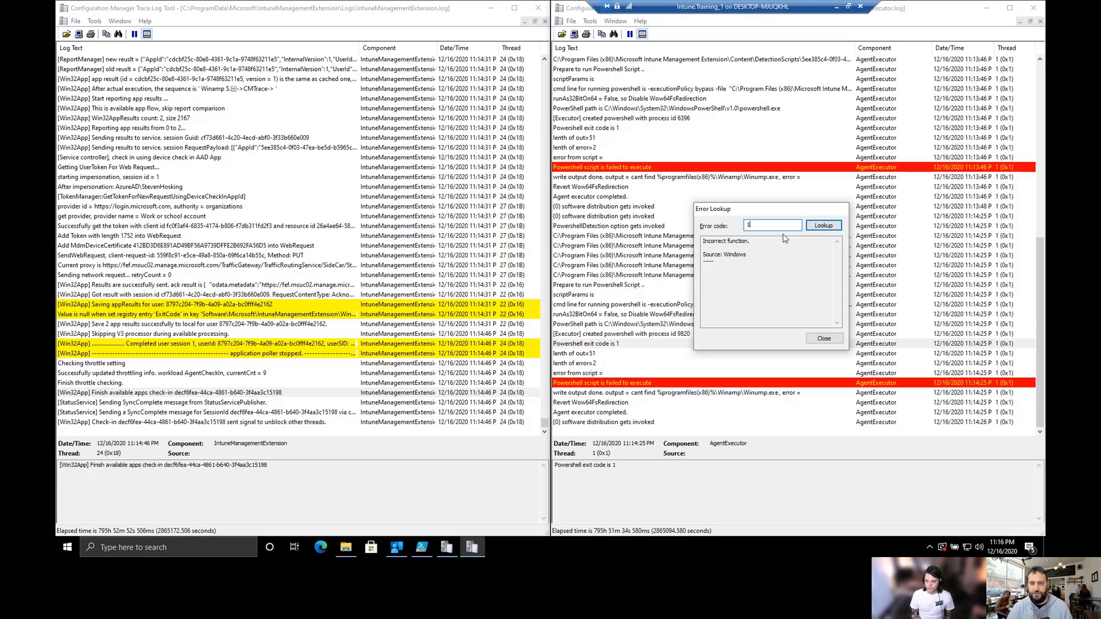
{"action": "left_click", "coordinate": [834, 341]}
{"action": "key", "text": "End"}
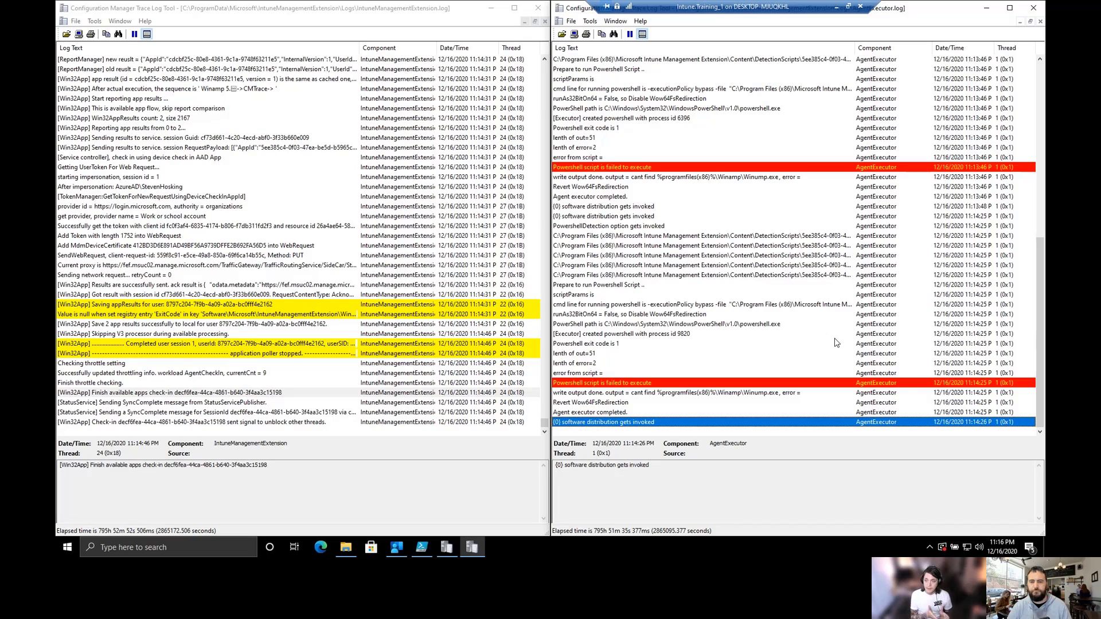
Review the error length entry and the output saying Winamp.exe cannot be found
{"action": "left_click", "coordinate": [619, 365]}
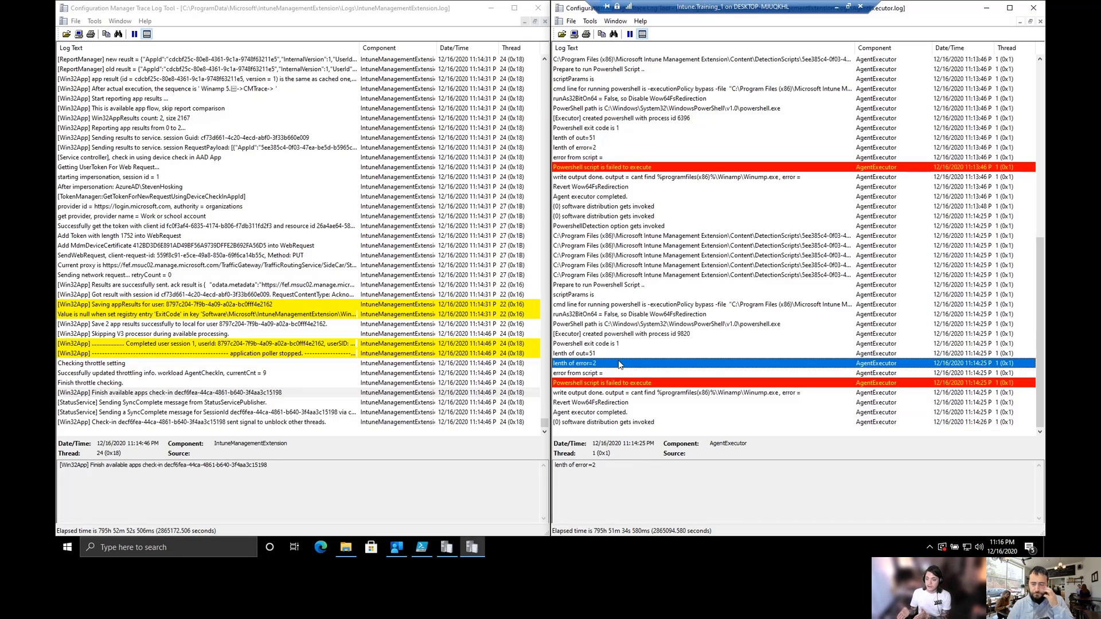
{"action": "left_click", "coordinate": [627, 394]}
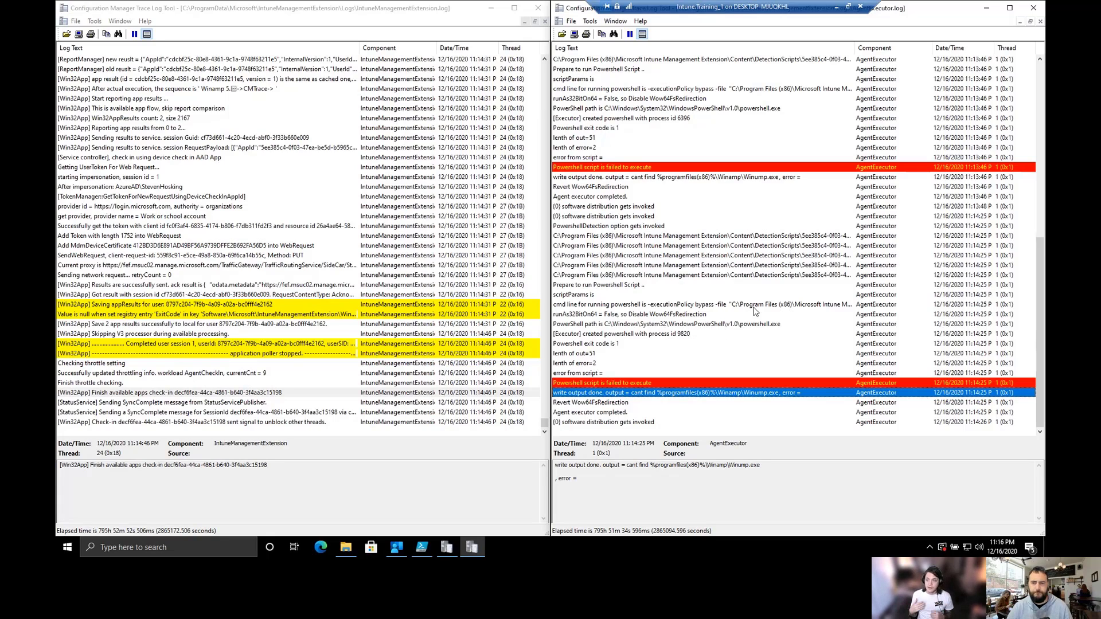
{"action": "scroll", "coordinate": [755, 304], "scroll_direction": "up", "scroll_amount": 2}
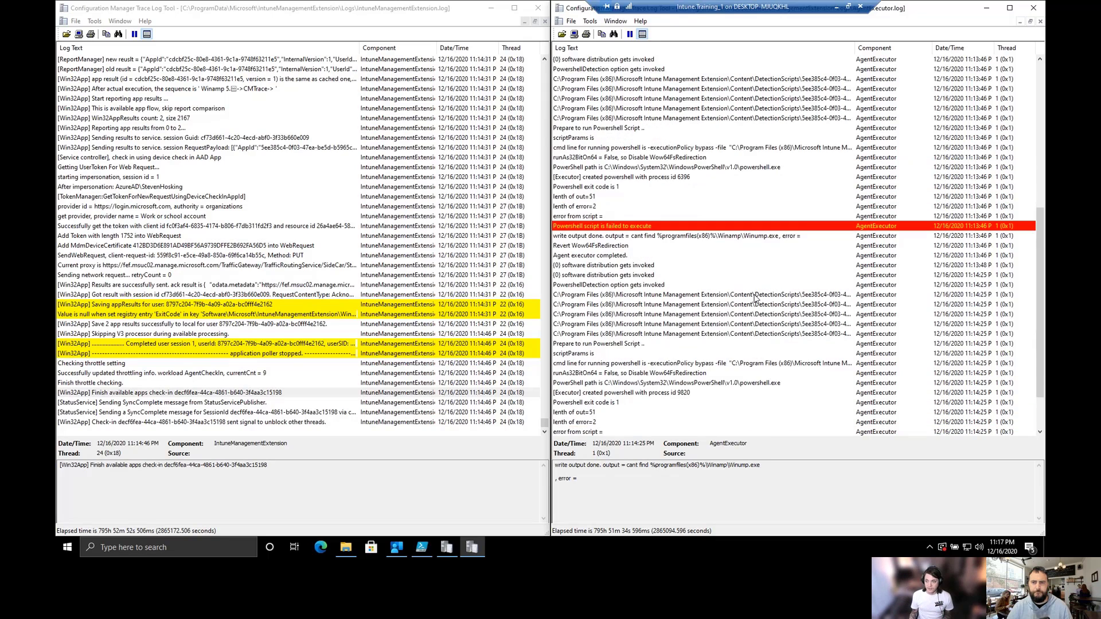
{"action": "scroll", "coordinate": [755, 298], "scroll_direction": "up", "scroll_amount": 3}
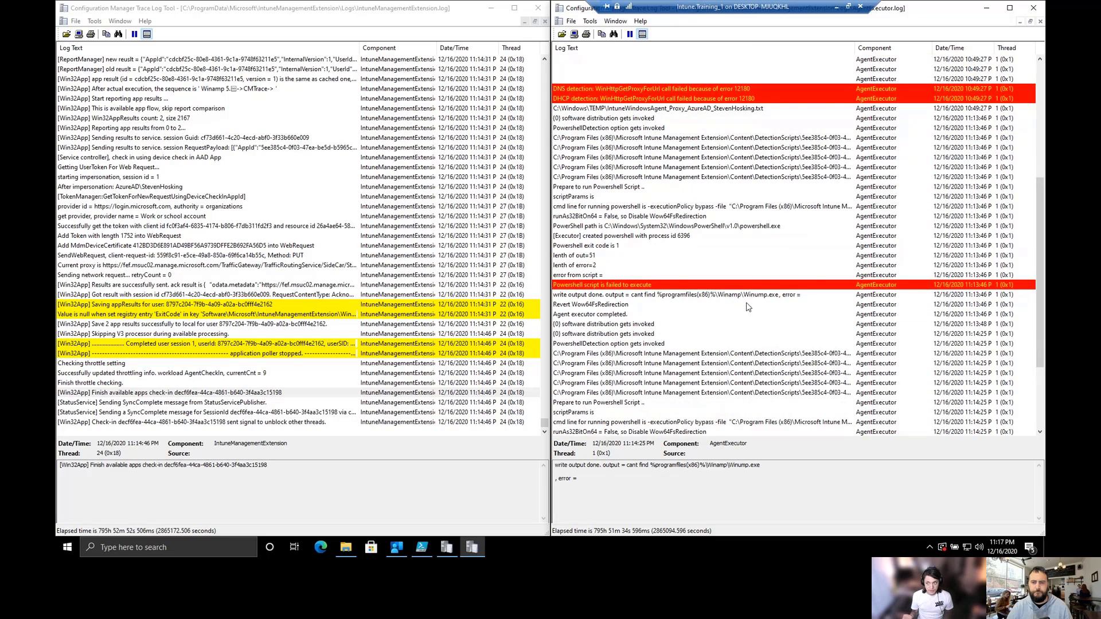
{"action": "scroll", "coordinate": [754, 316], "scroll_direction": "down", "scroll_amount": 1}
Step through the DetectionScripts entries to the ExitCodeFilePath entry, then focus the IntuneManagementExtension log
{"action": "left_click", "coordinate": [763, 324]}
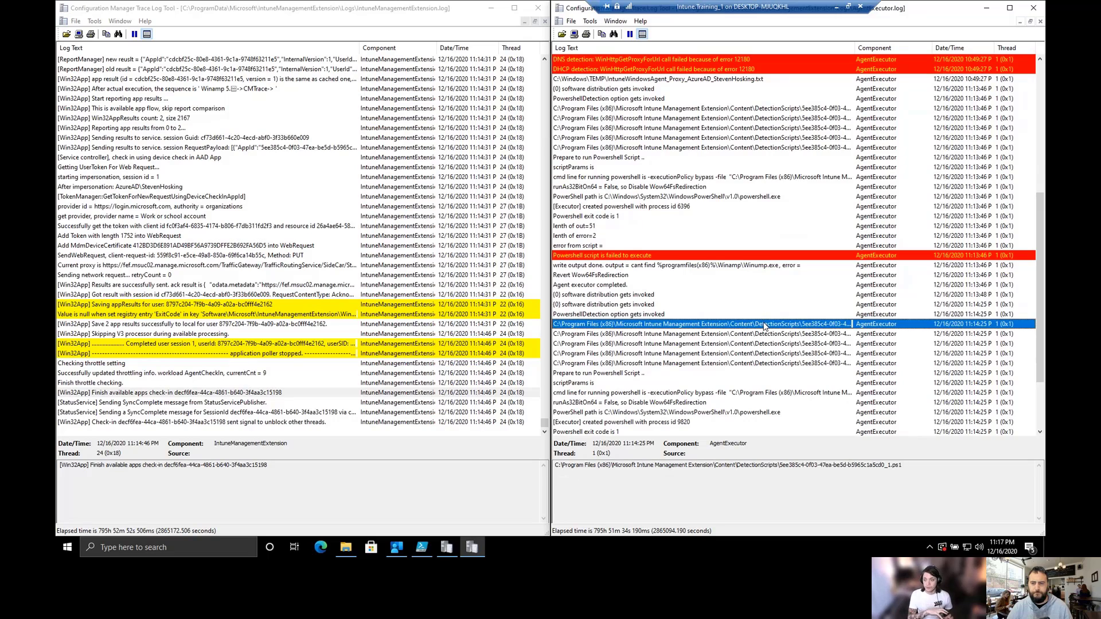
{"action": "scroll", "coordinate": [764, 326], "scroll_direction": "down", "scroll_amount": 1}
{"action": "key", "text": "Down"}
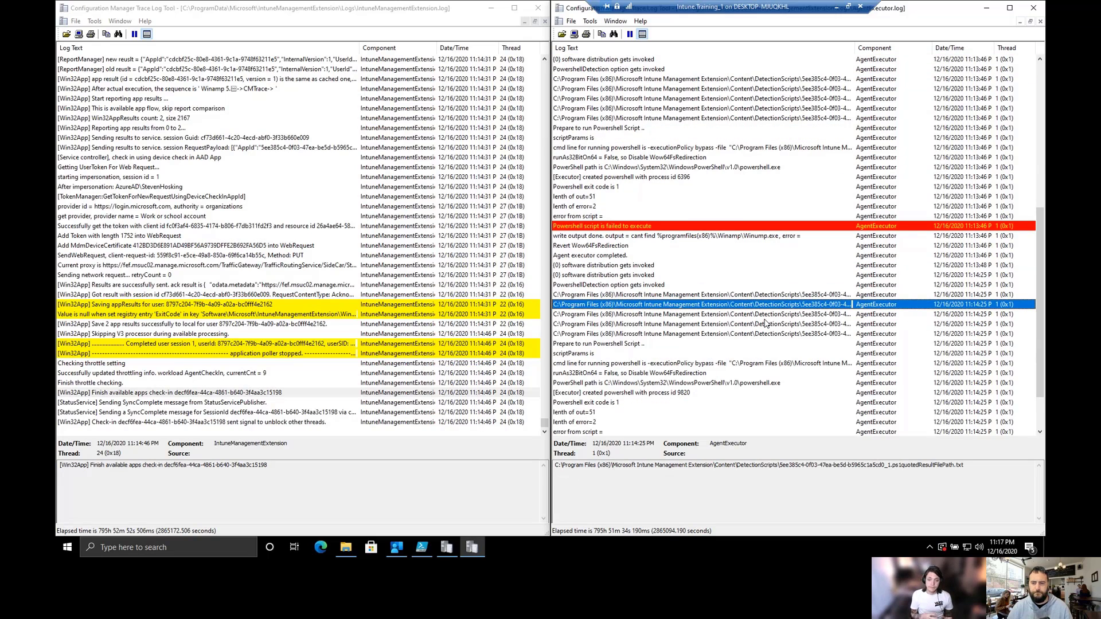
{"action": "key", "text": "Down"}
{"action": "key", "text": "Down"}
{"action": "key", "text": "Down"}
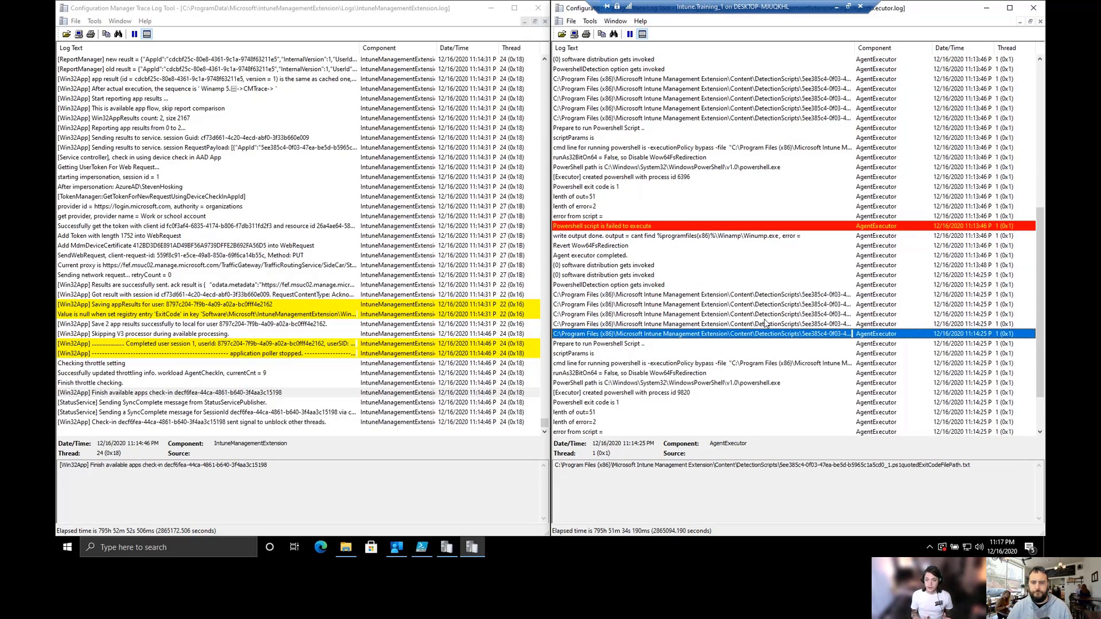
{"action": "scroll", "coordinate": [765, 324], "scroll_direction": "down", "scroll_amount": 2}
{"action": "left_click", "coordinate": [416, 5]}
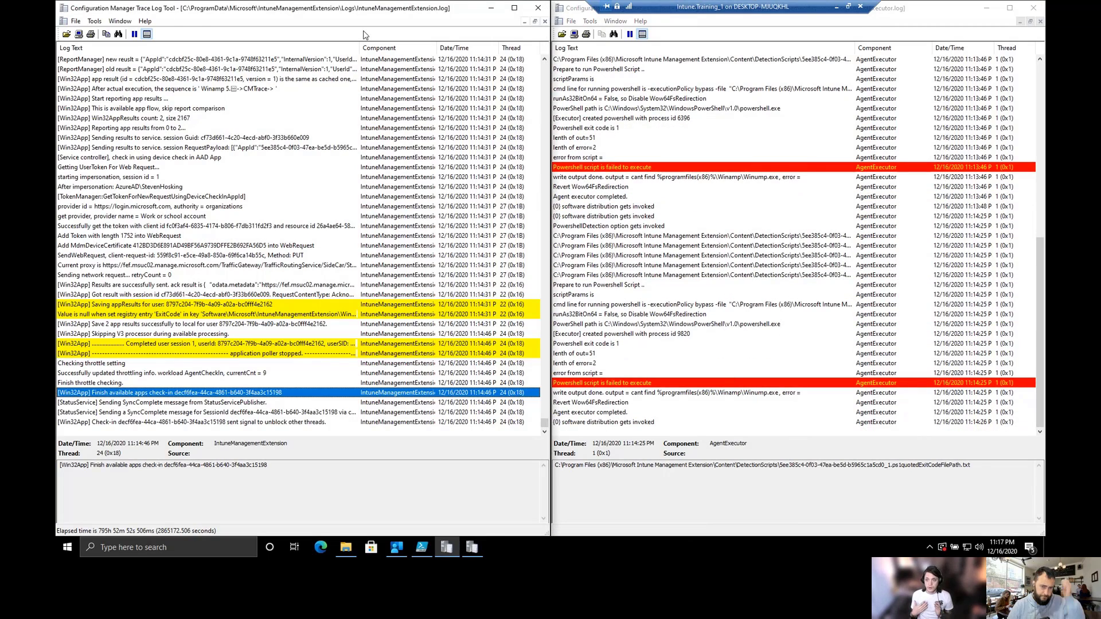
Widen the IntuneManagementExtension Log Text column and restore that window from its snapped half
{"action": "left_click", "coordinate": [362, 118]}
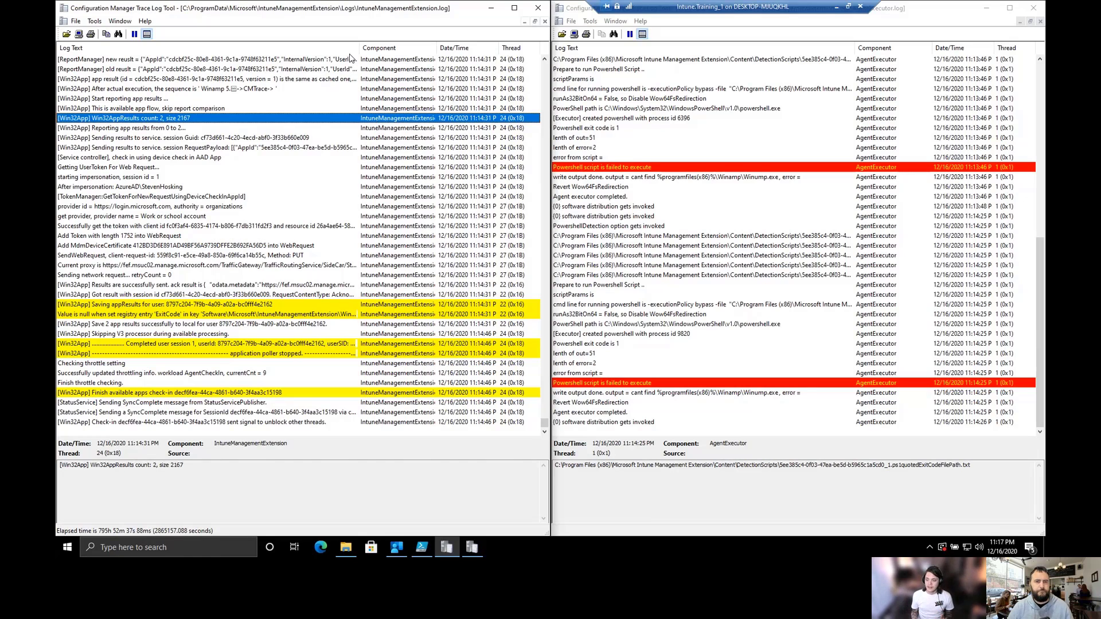
{"action": "left_click_drag", "start_coordinate": [359, 48], "coordinate": [398, 48]}
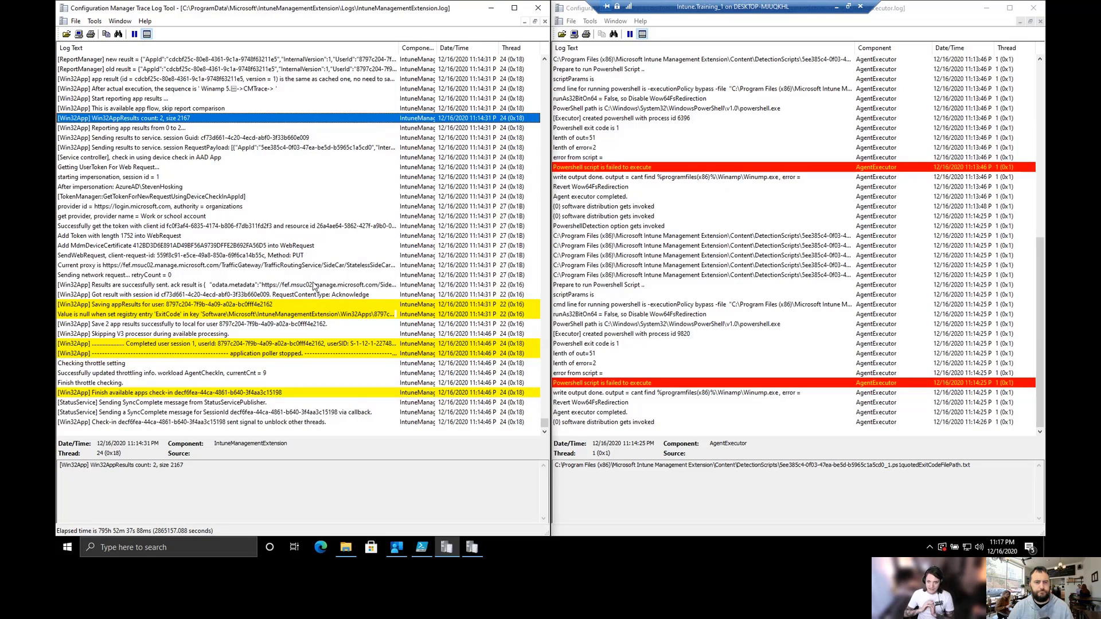
{"action": "left_click", "coordinate": [196, 424]}
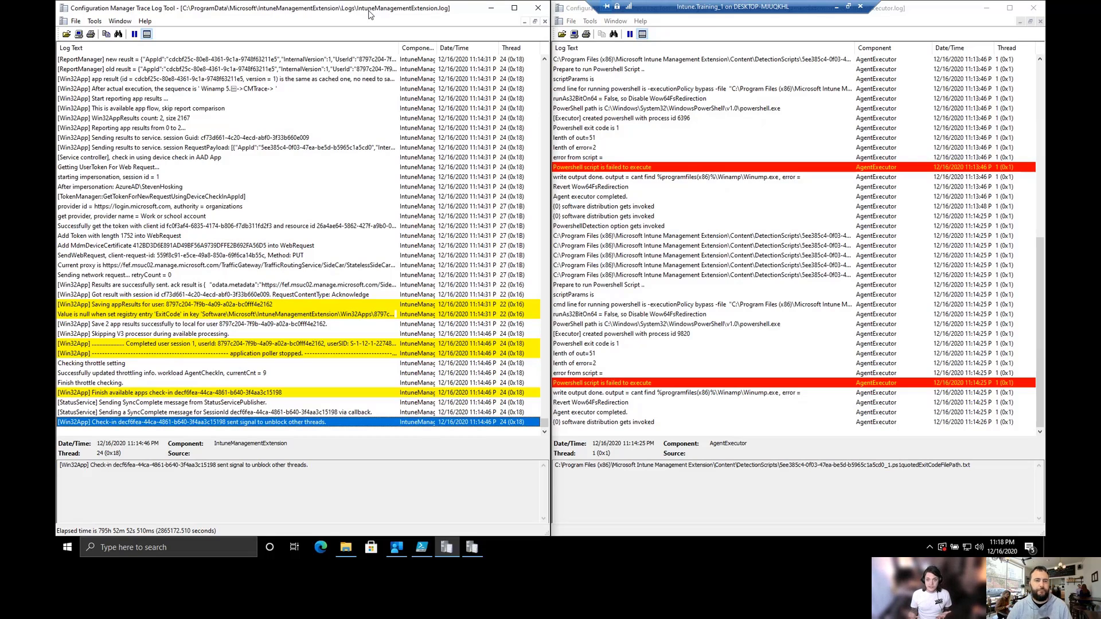
{"action": "double_click", "coordinate": [370, 14]}
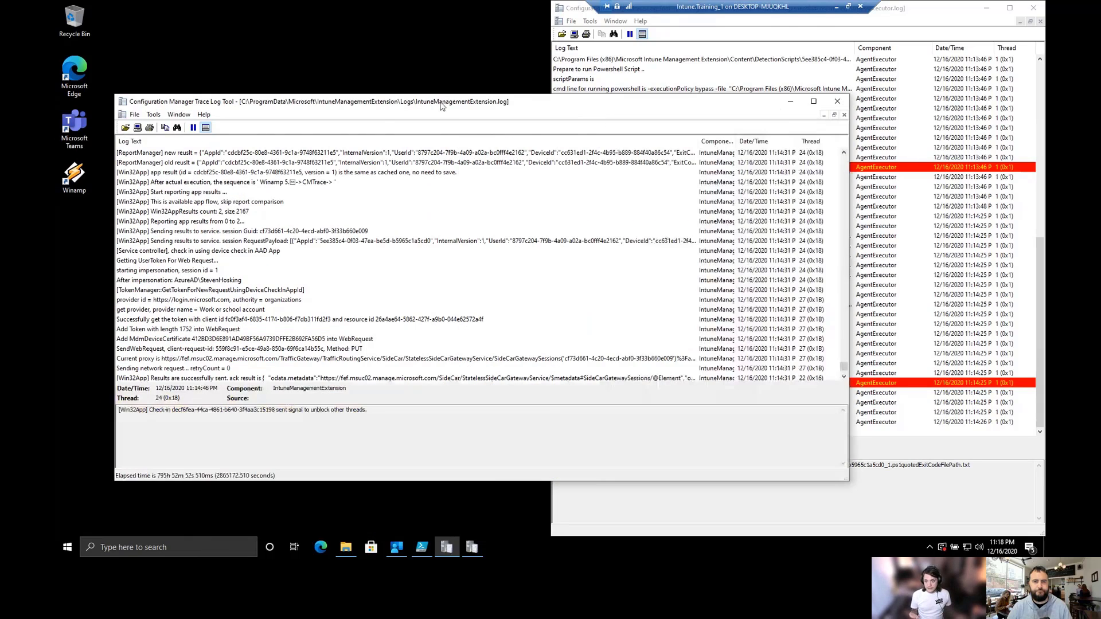
Maximize the IntuneManagementExtension log and find the second 'get content inf' match
{"action": "double_click", "coordinate": [442, 106]}
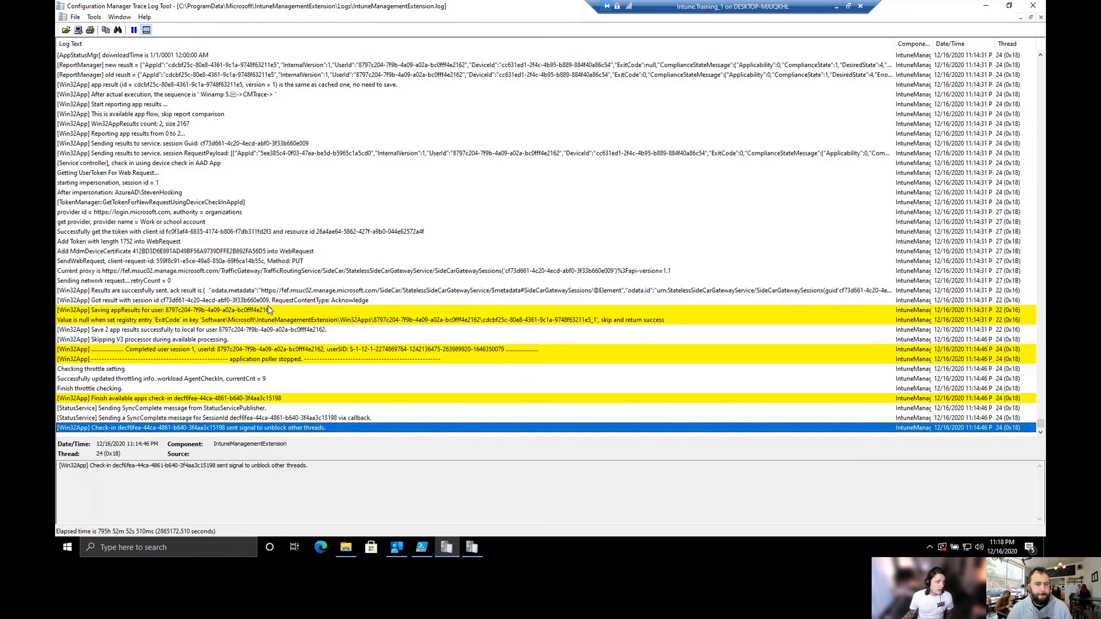
{"action": "key", "text": "ctrl+f"}
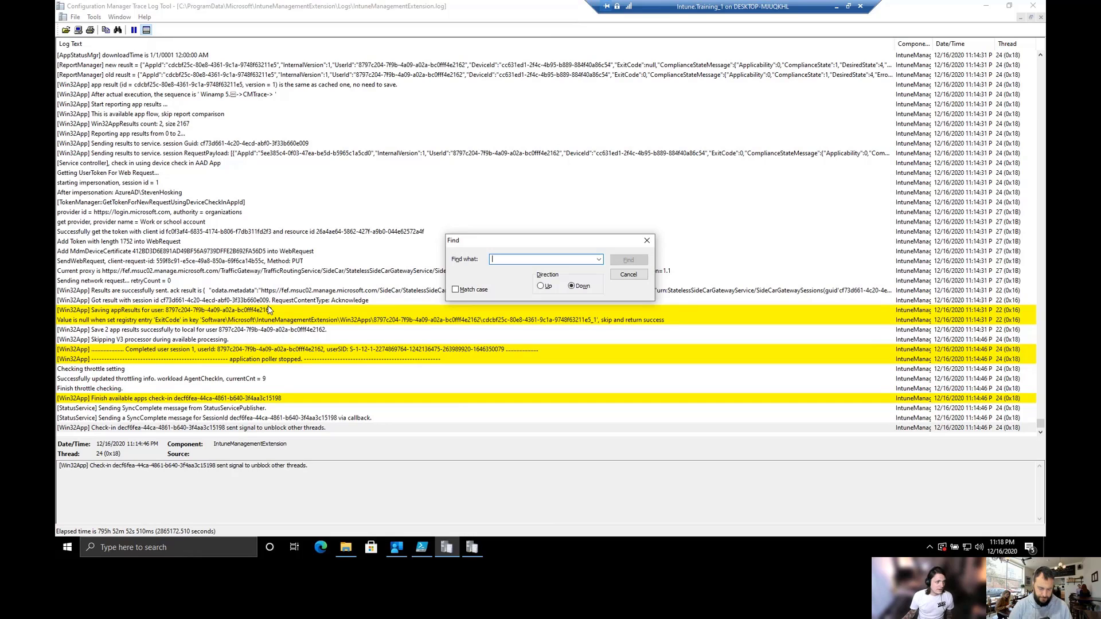
{"action": "type", "text": "get"}
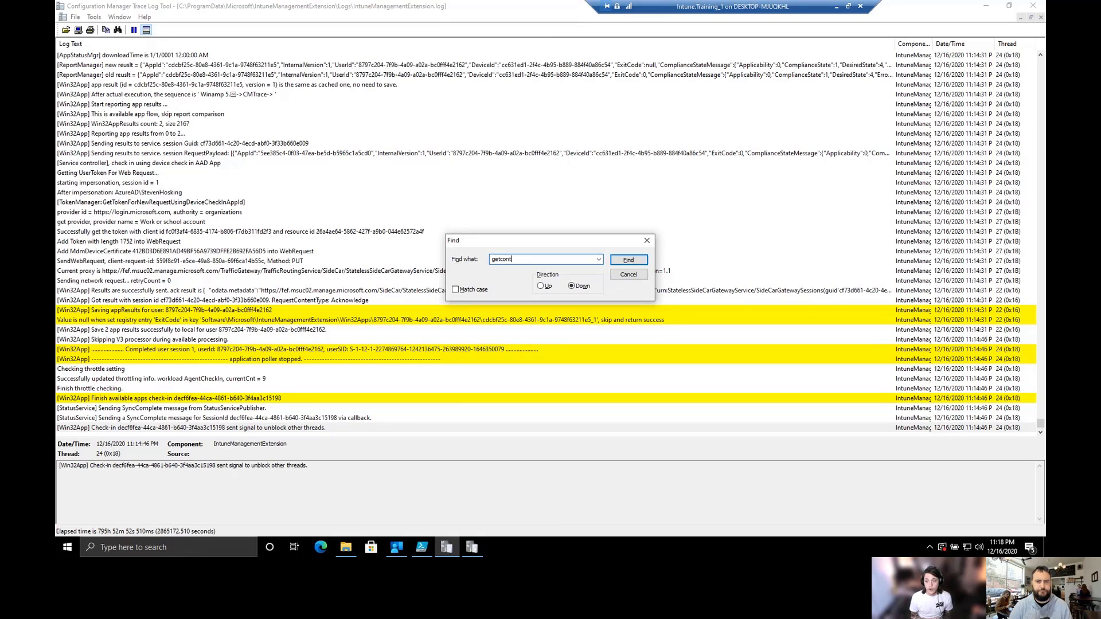
{"action": "type", "text": " content infor"}
{"action": "key", "text": "Return"}
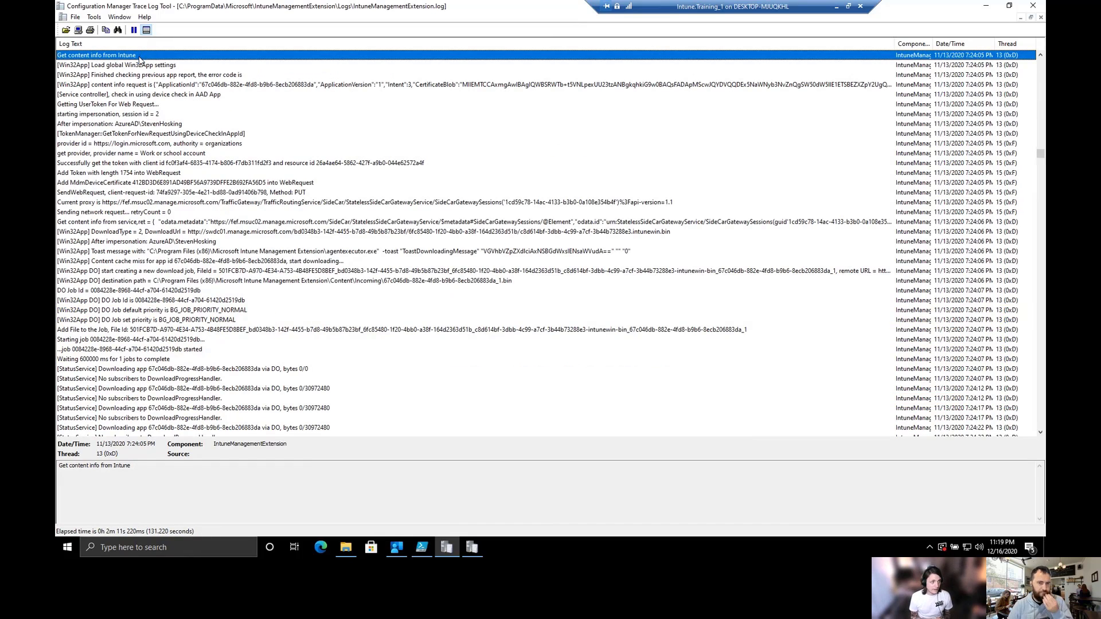
{"action": "key", "text": "F3"}
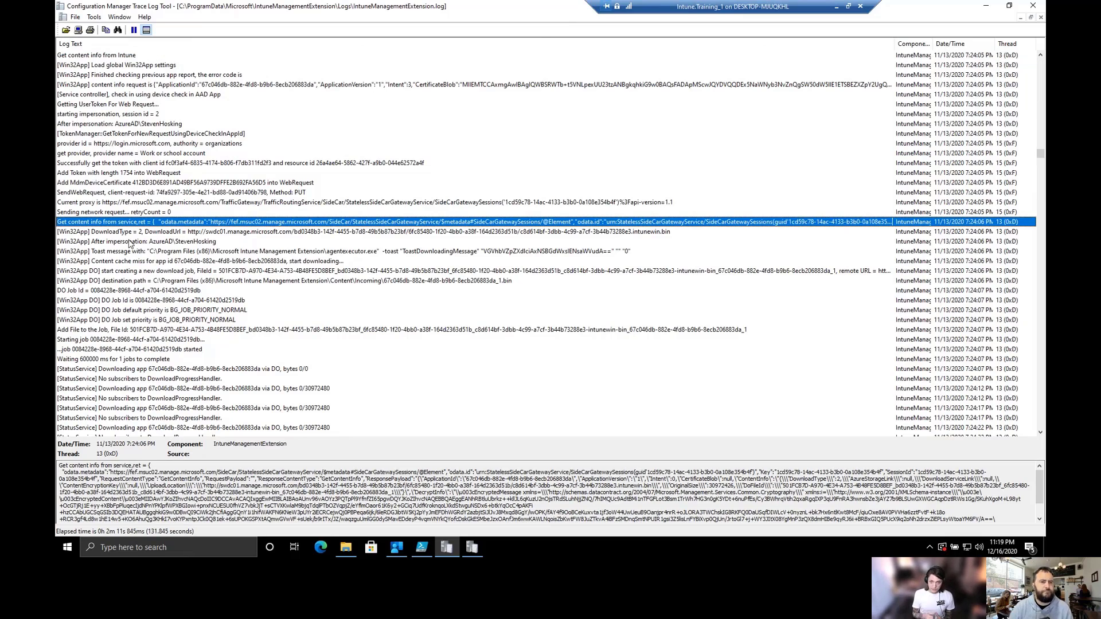